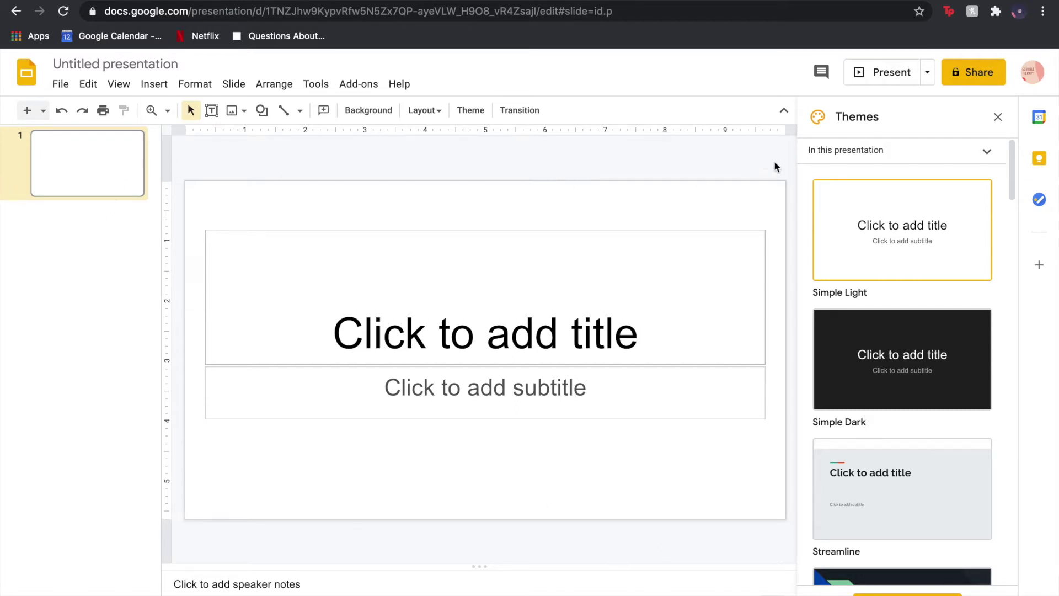
# Dismiss the theme choices and open the Blank layout in the theme's master editor
pyautogui.click(997, 116)
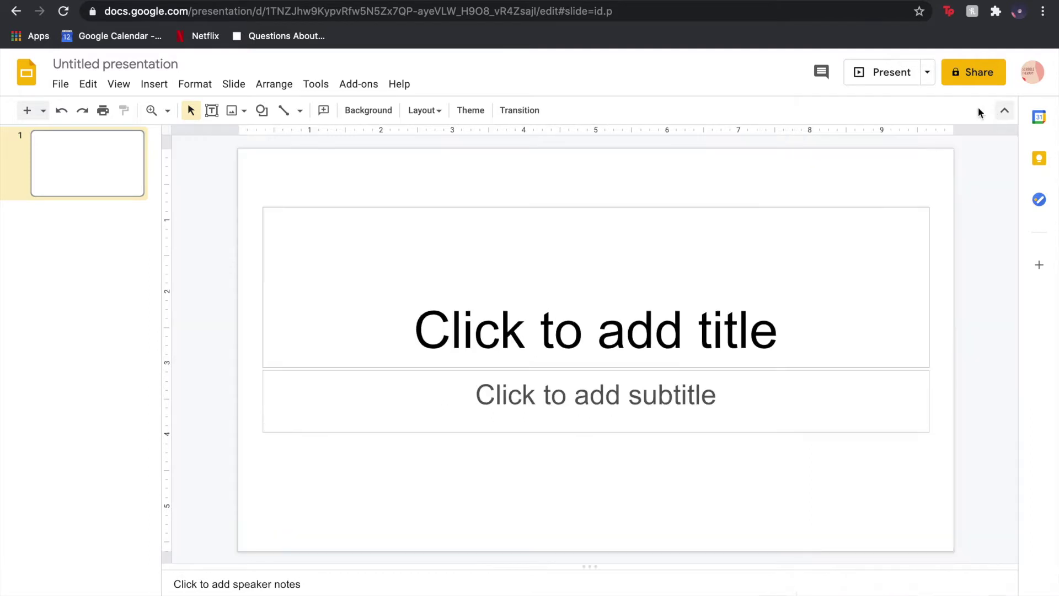
pyautogui.click(119, 84)
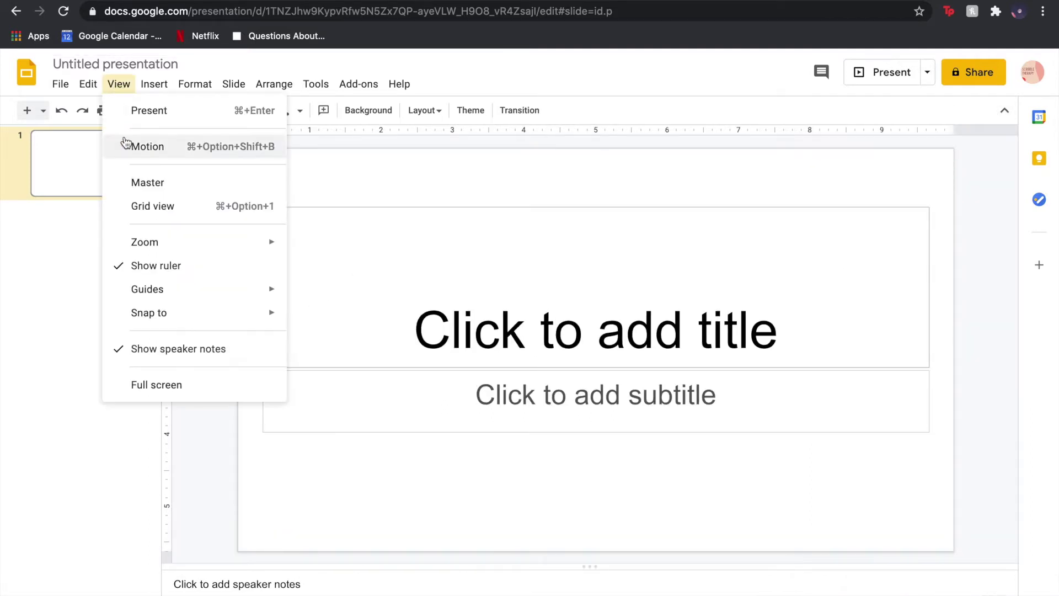
pyautogui.click(124, 185)
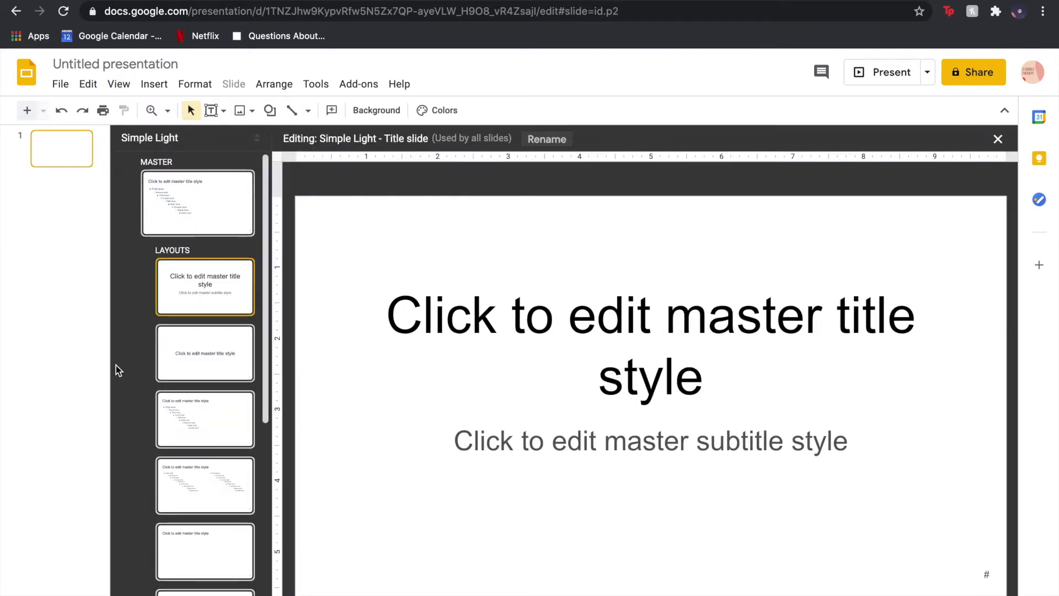
pyautogui.scroll(-6, 182, 356)
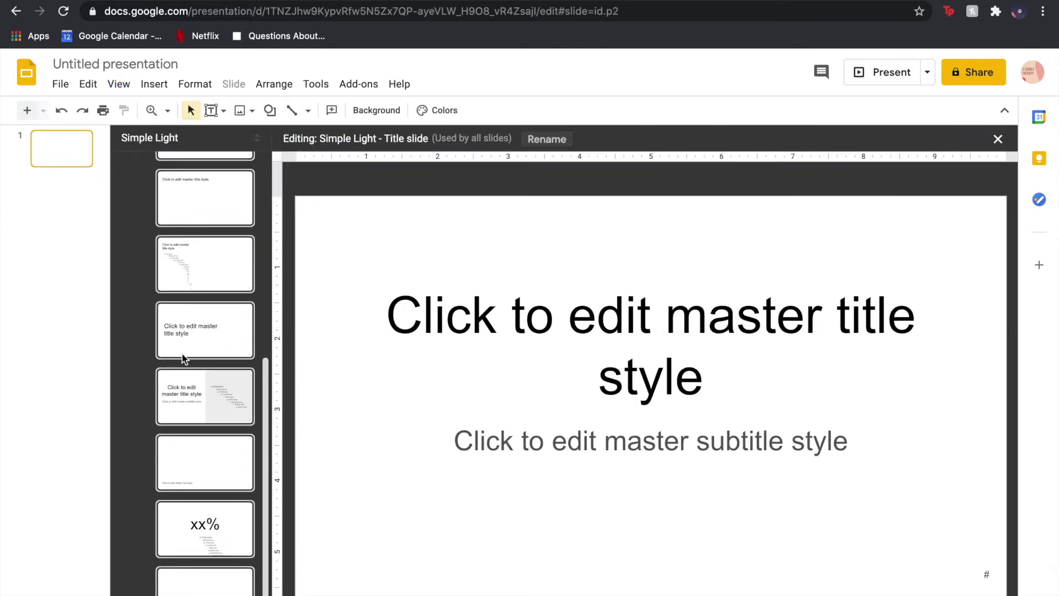
pyautogui.click(179, 592)
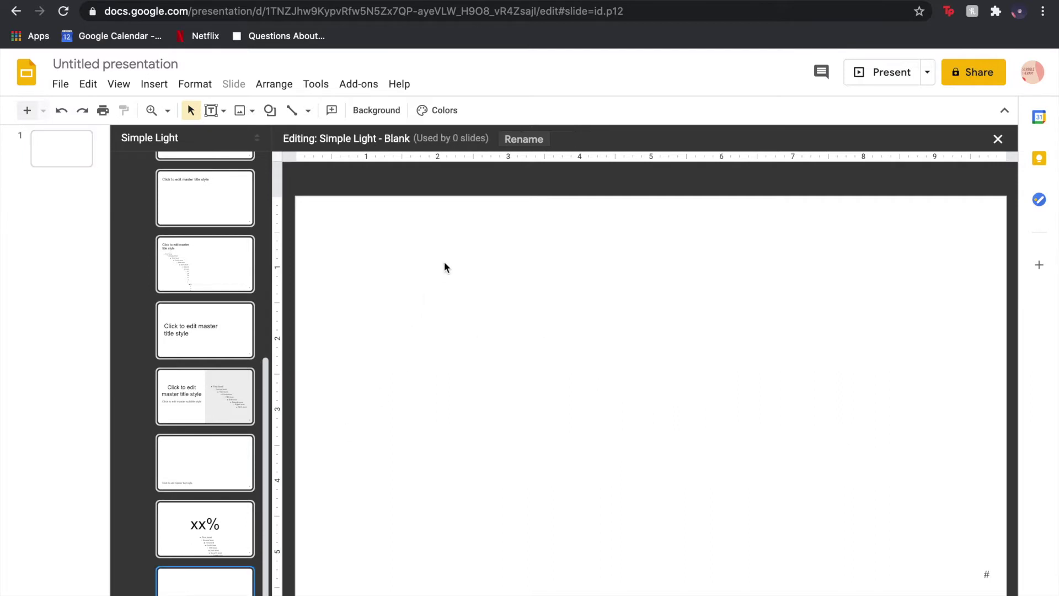
# Rename the Blank layout as "Bullet Journal Paper"
pyautogui.click(522, 139)
pyautogui.write('Bu')
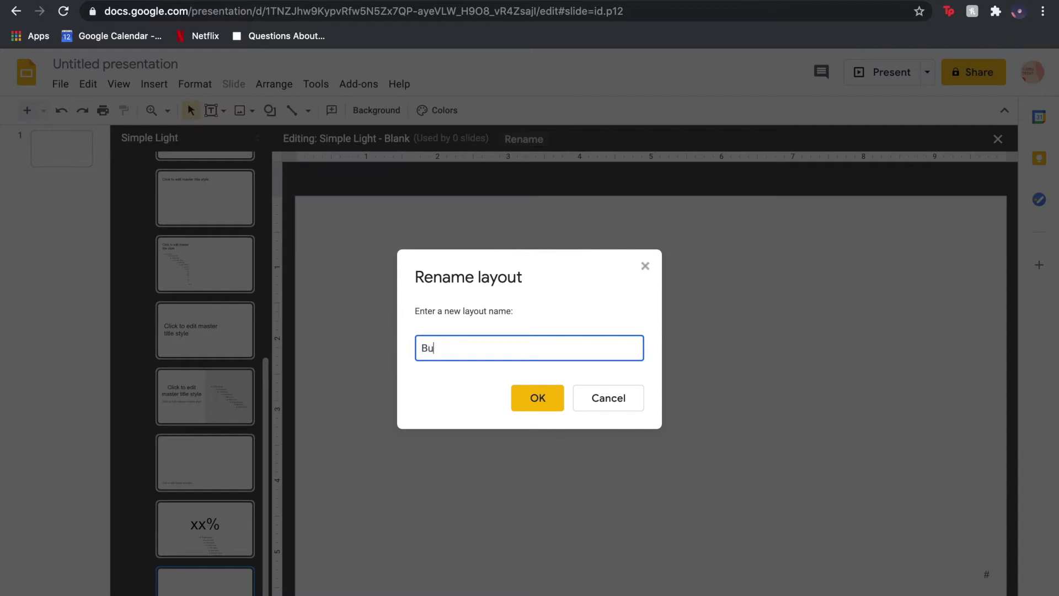
pyautogui.write('llet Journal Paper')
pyautogui.click(538, 398)
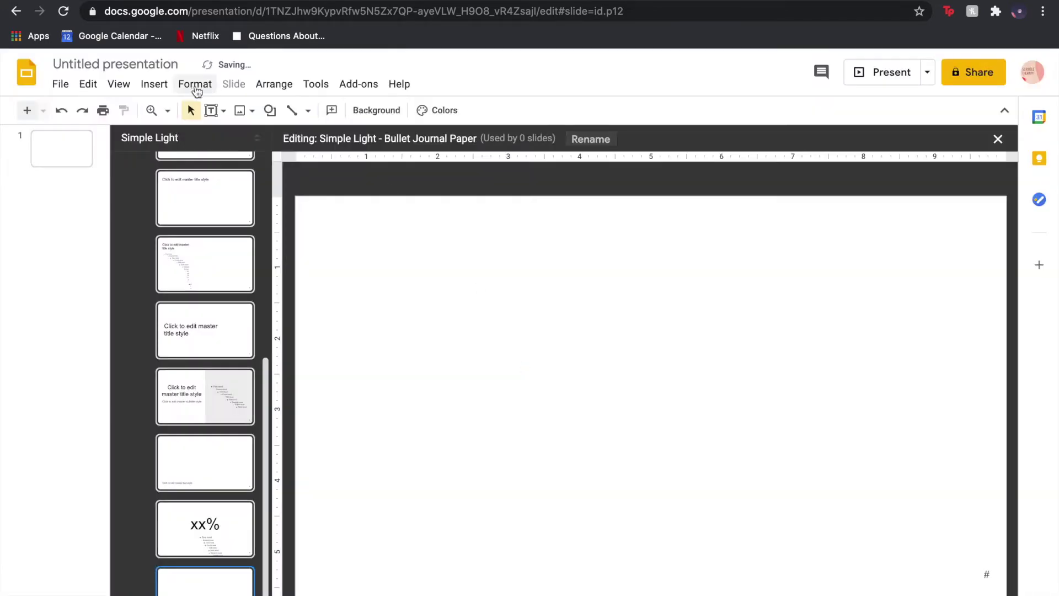
# Draw a text box about 9.8 in wide along the layout's upper edge and fill its first line with periods separated by spaces
pyautogui.click(223, 110)
pyautogui.click(218, 132)
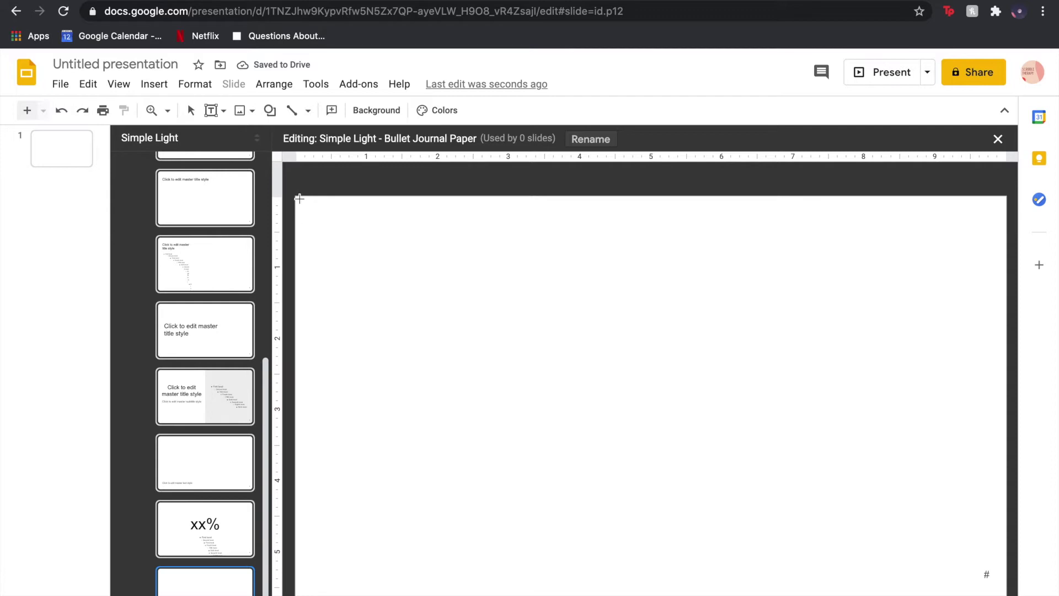
pyautogui.moveTo(300, 199); pyautogui.dragTo(998, 230)
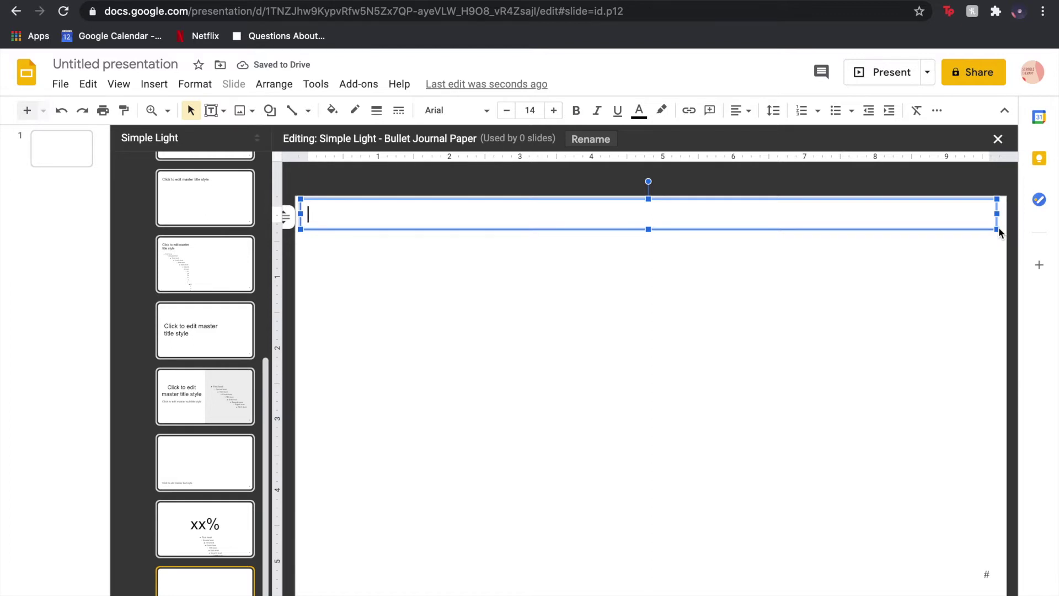
pyautogui.write('. . ')
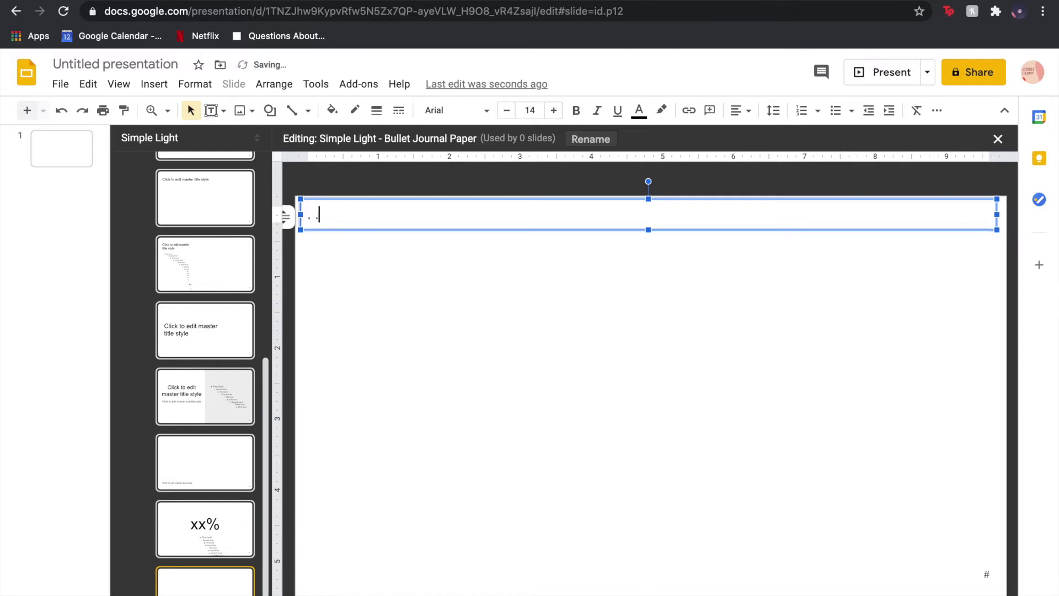
pyautogui.write('. . . . . . . . . . . . . . . . . . . . . . . . . . . . . . . . . . . . . . . . . . . . . . . . . . . . . . . . . . . . . . . . . . . . . . . . . . . . . . . . . . . . . . . .')
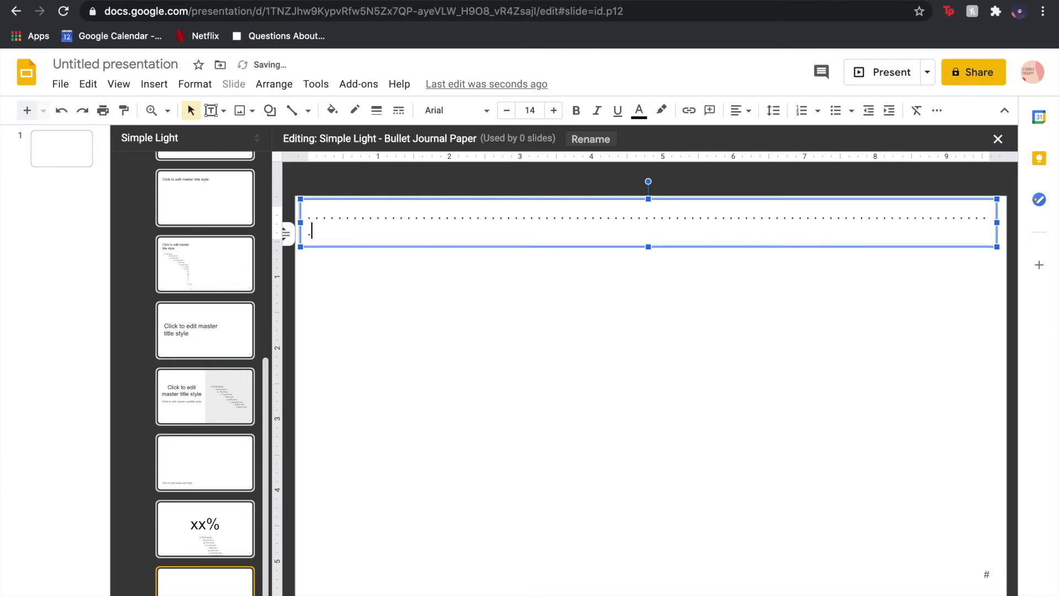
# Widen the text box to the slide's right edge and add another period at the end of the dotted line
pyautogui.click(997, 223)
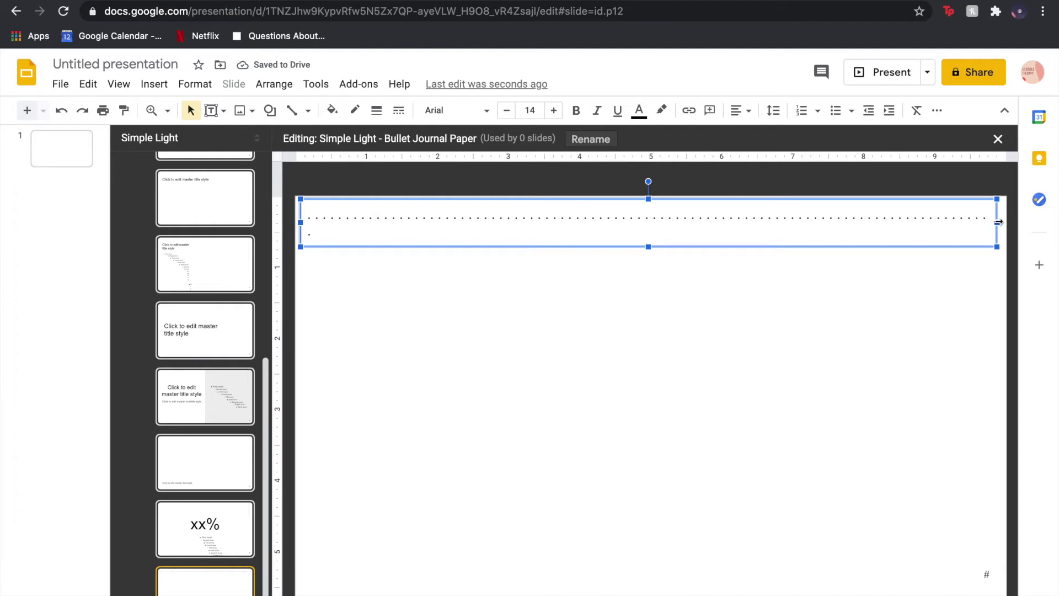
pyautogui.moveTo(998, 222); pyautogui.dragTo(1006, 223)
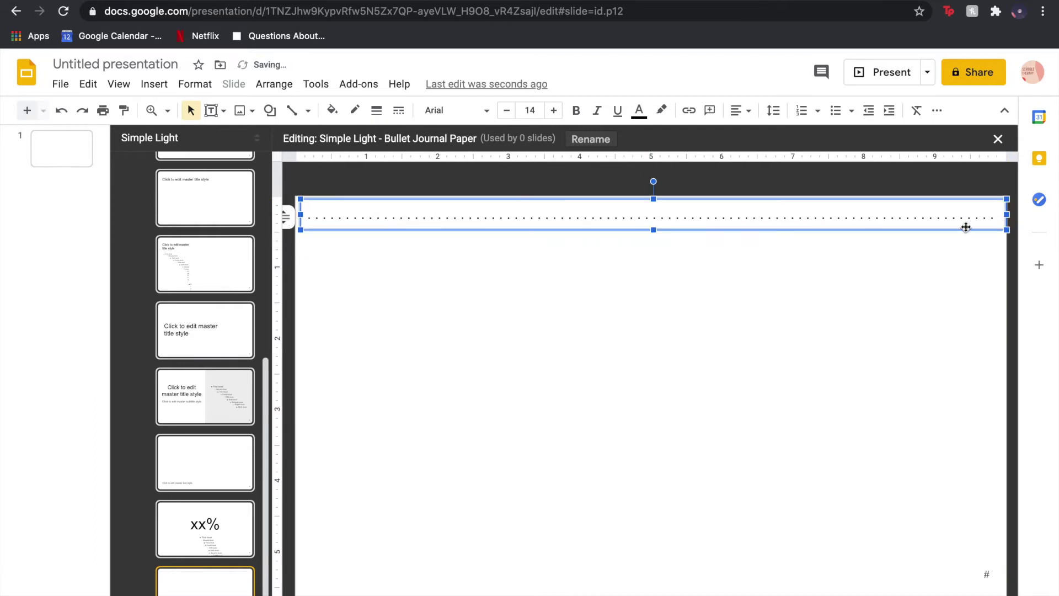
pyautogui.click(995, 217)
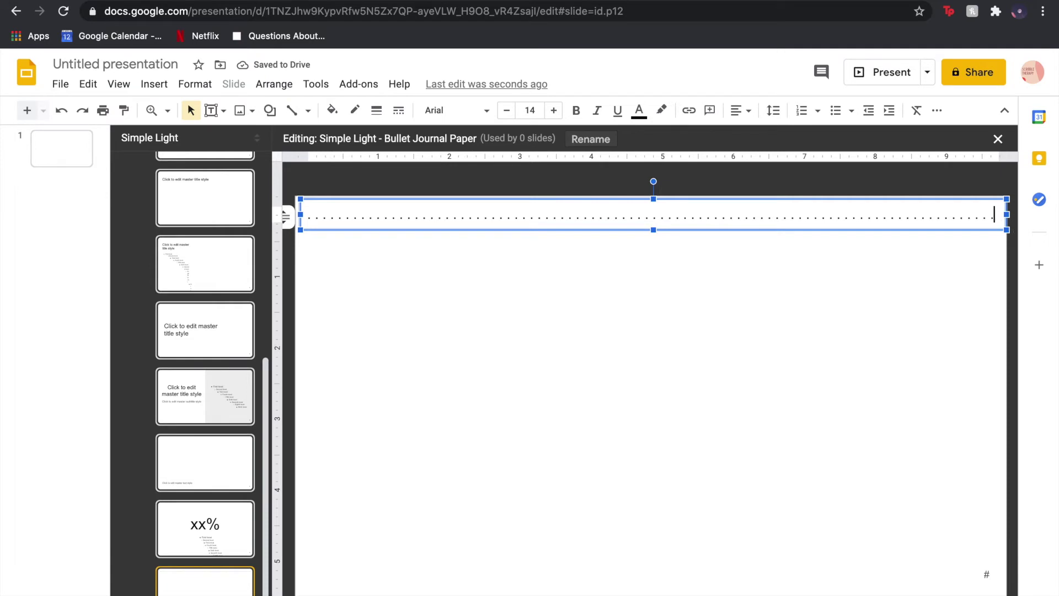
pyautogui.write('.')
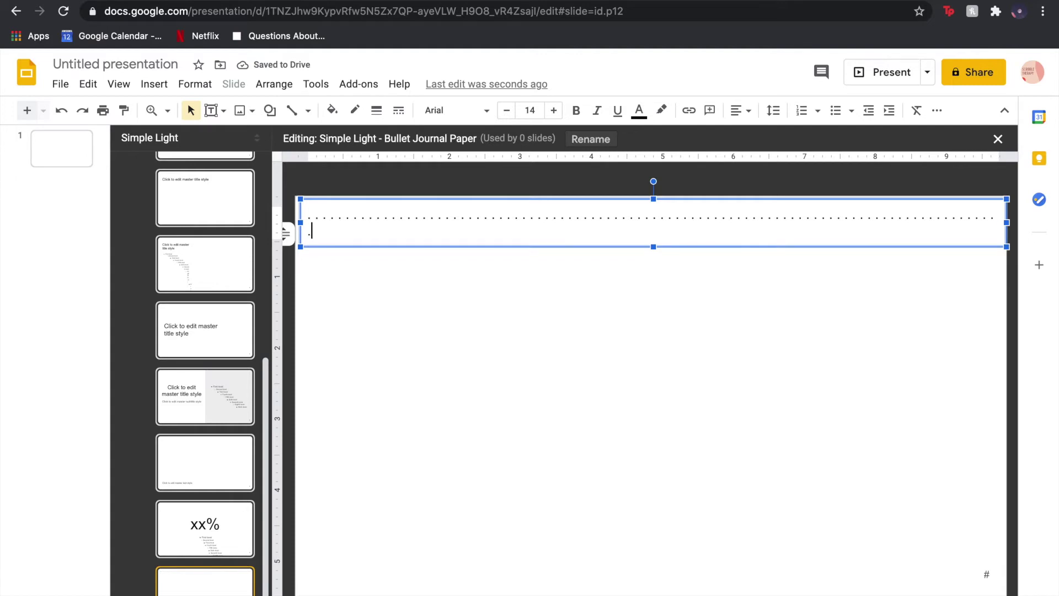
# Copy the dotted line and paste it repeatedly at the end of the dots to build six full rows
pyautogui.hotkey('ctrl', 'a')
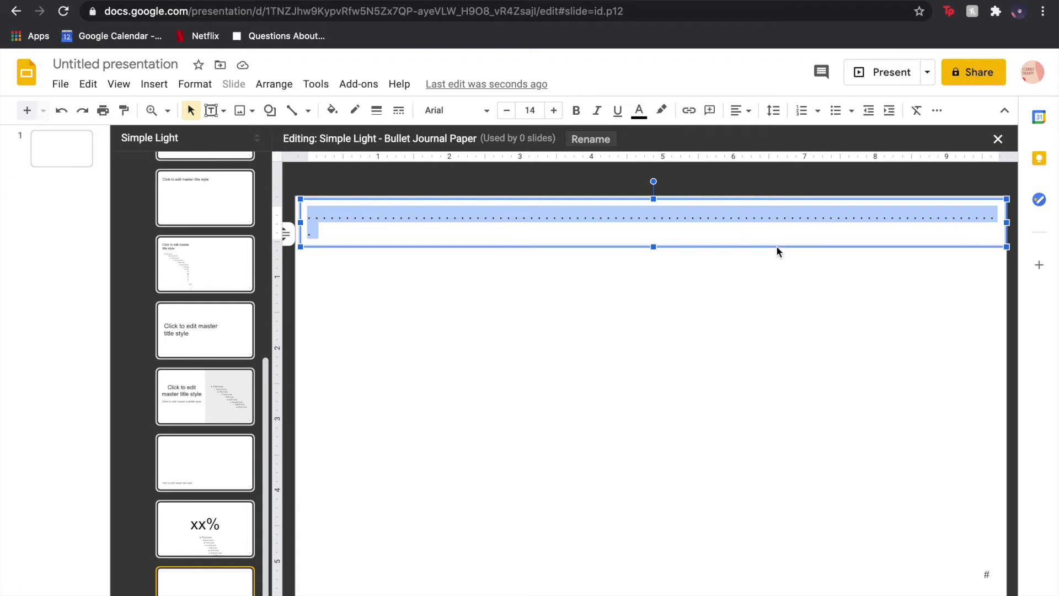
pyautogui.click(787, 231)
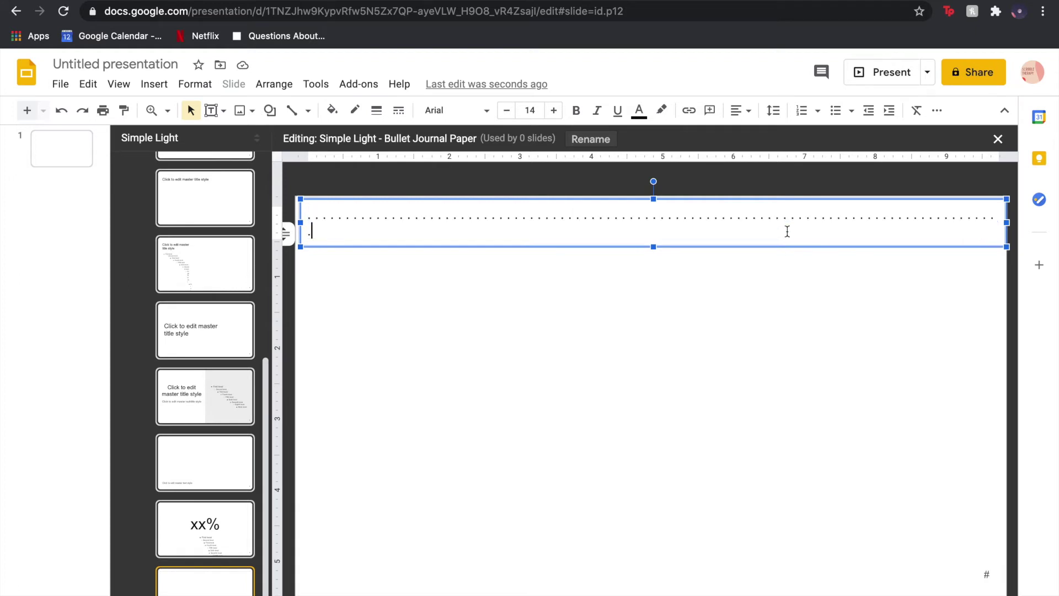
pyautogui.hotkey('ctrl', 'v')
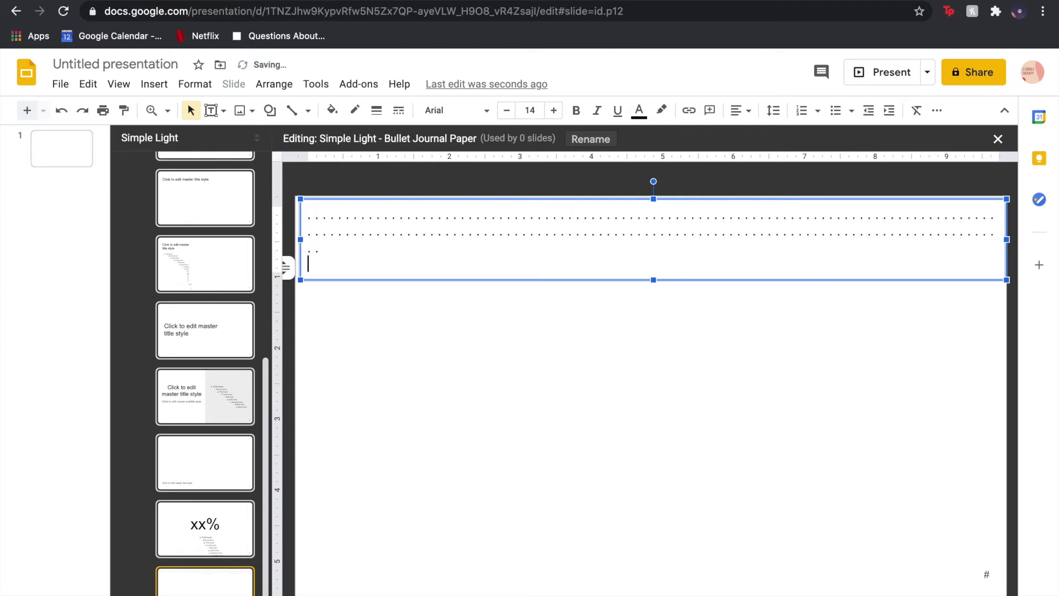
pyautogui.hotkey('ctrl', 'v')
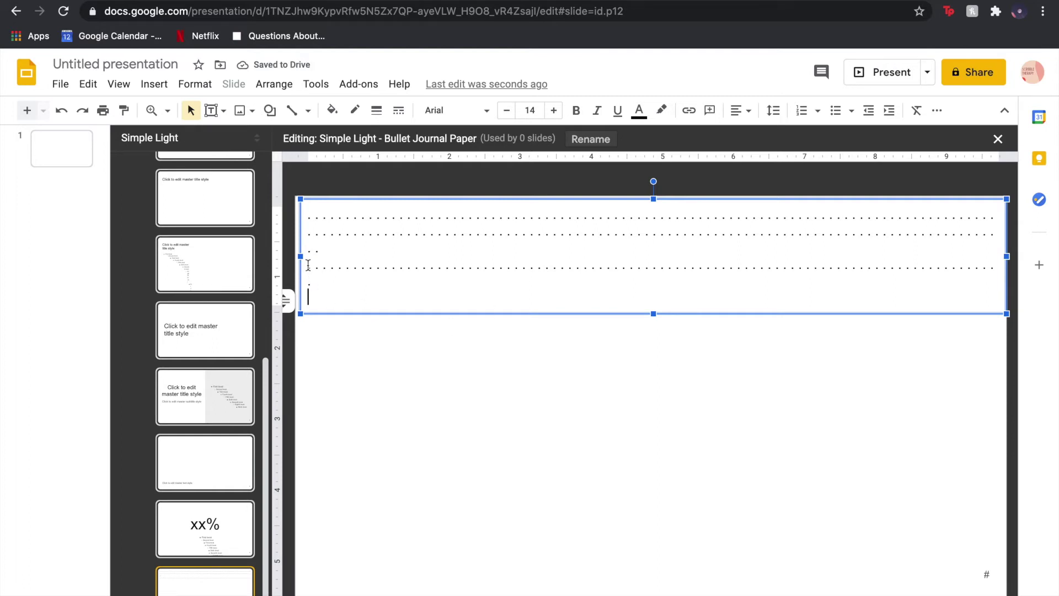
pyautogui.press('BackSpace')
pyautogui.press('BackSpace')
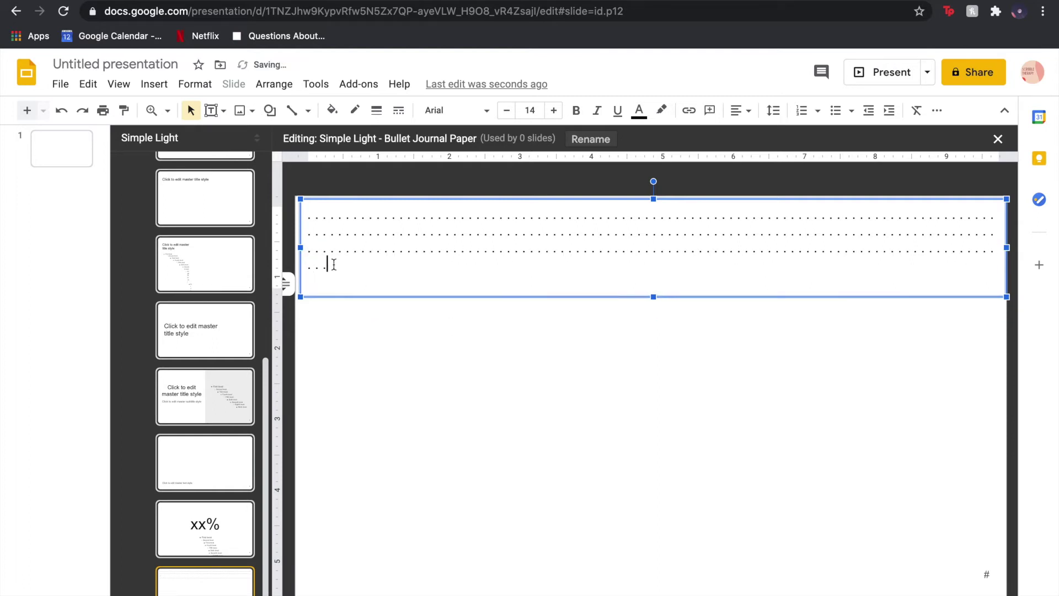
pyautogui.hotkey('ctrl', 'z')
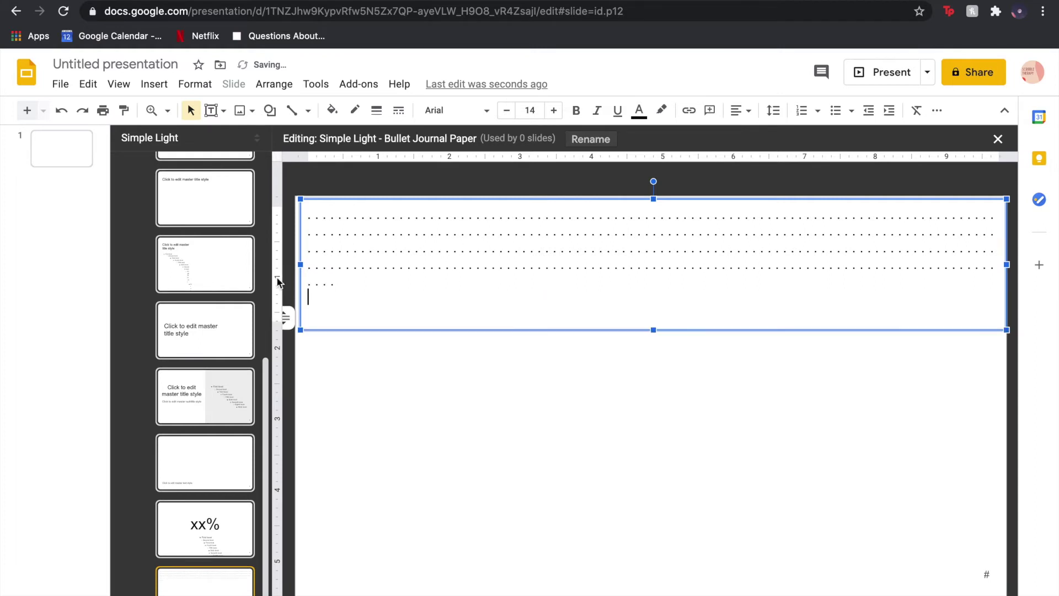
pyautogui.click(336, 279)
pyautogui.hotkey('ctrl', 'v')
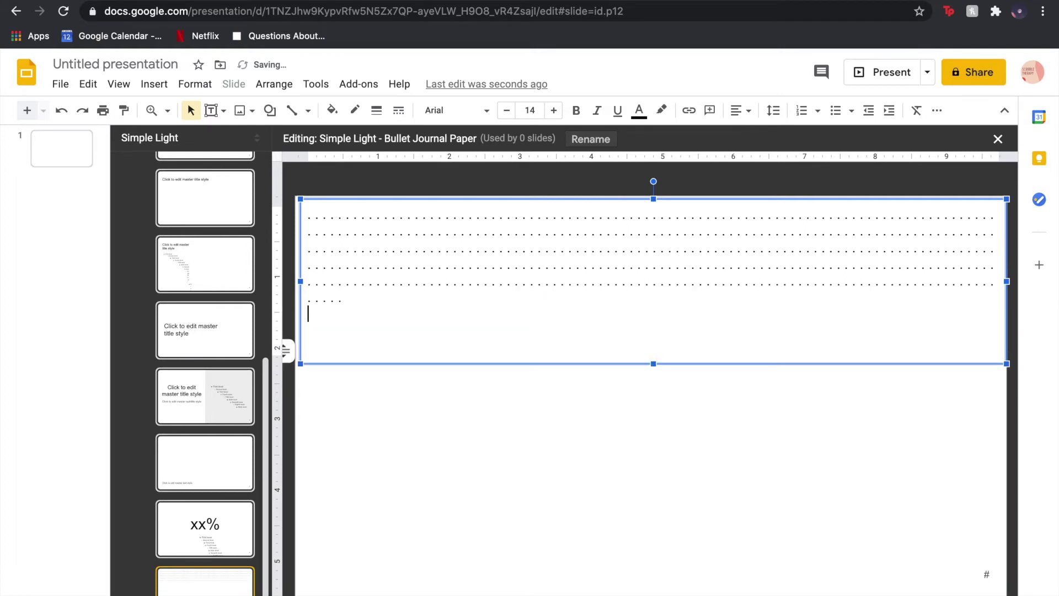
pyautogui.click(345, 297)
pyautogui.hotkey('ctrl', 'v')
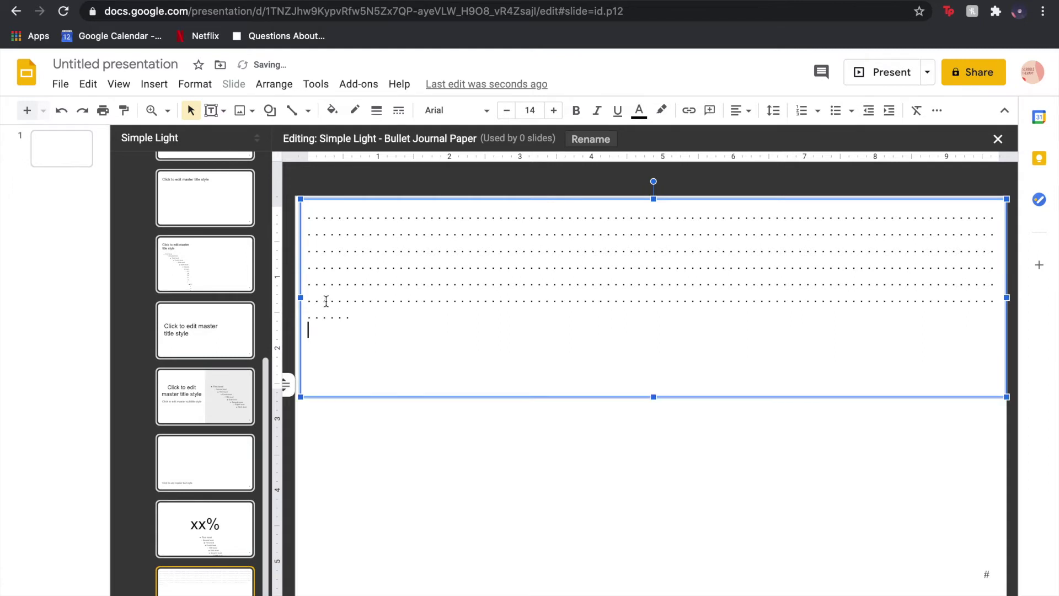
# Copy the whole block of dotted rows and paste it three times after the last dot to cover the slide
pyautogui.click(360, 315)
pyautogui.press('super+a')
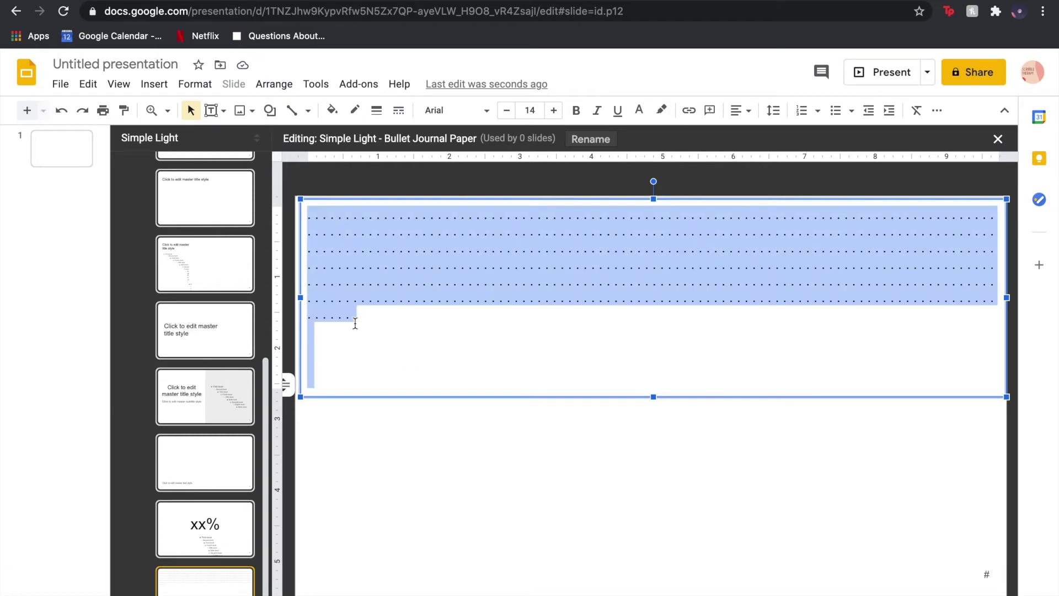
pyautogui.click(355, 324)
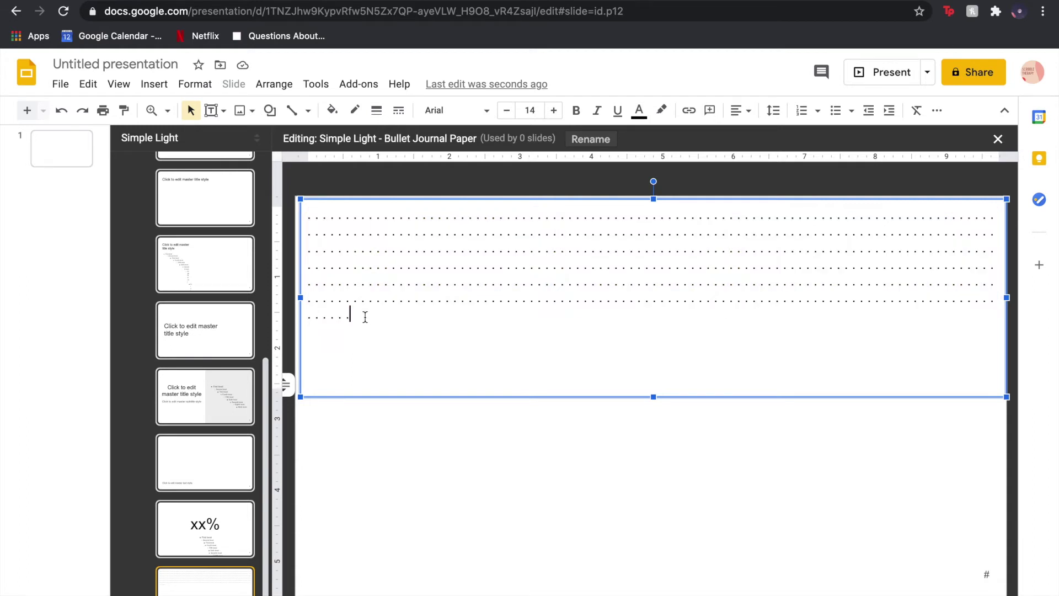
pyautogui.press('super+v')
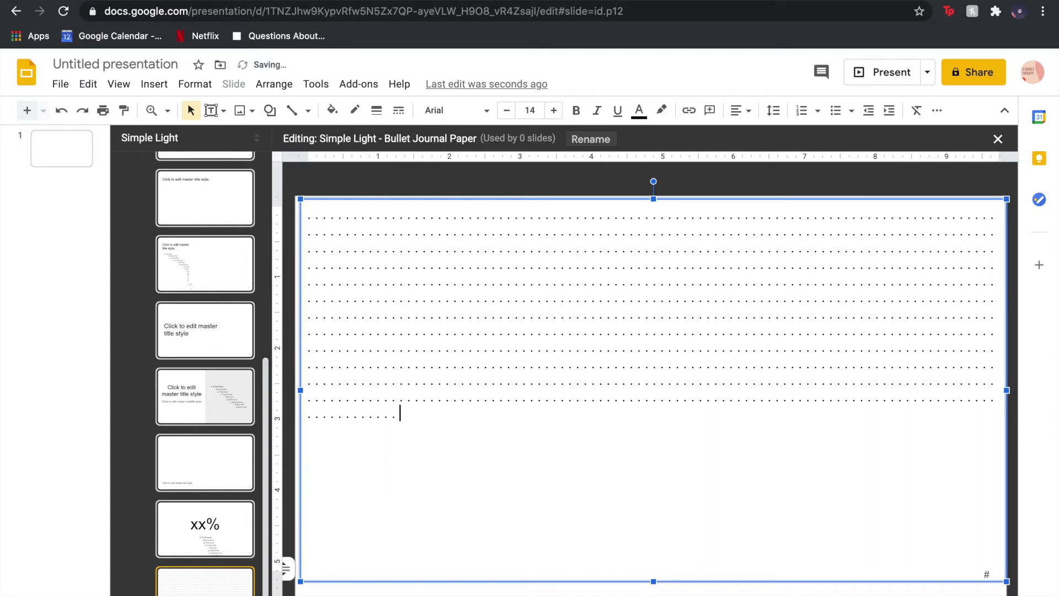
pyautogui.press('super+v')
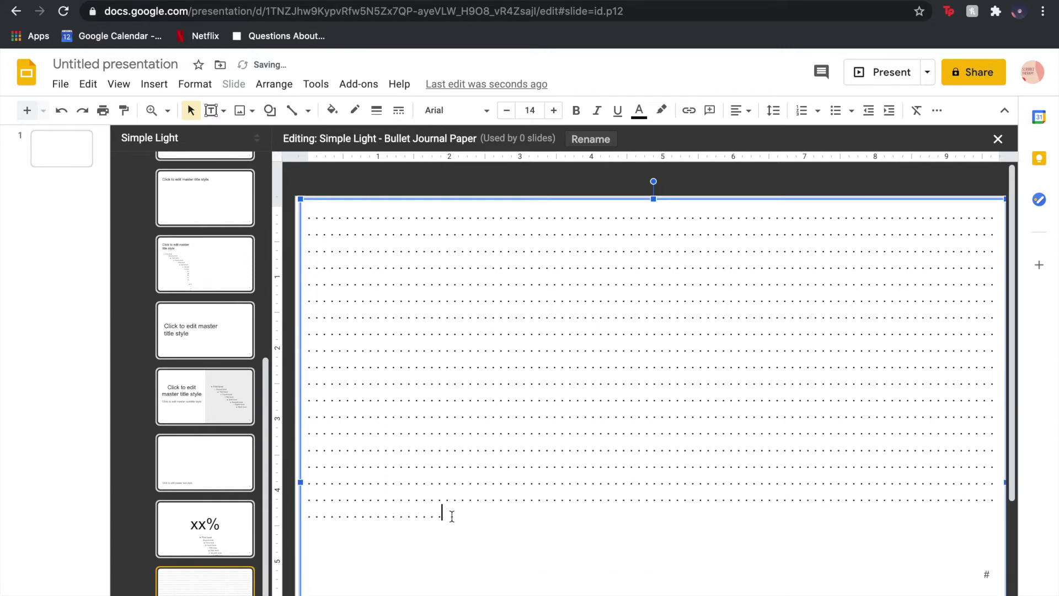
pyautogui.press('super+v')
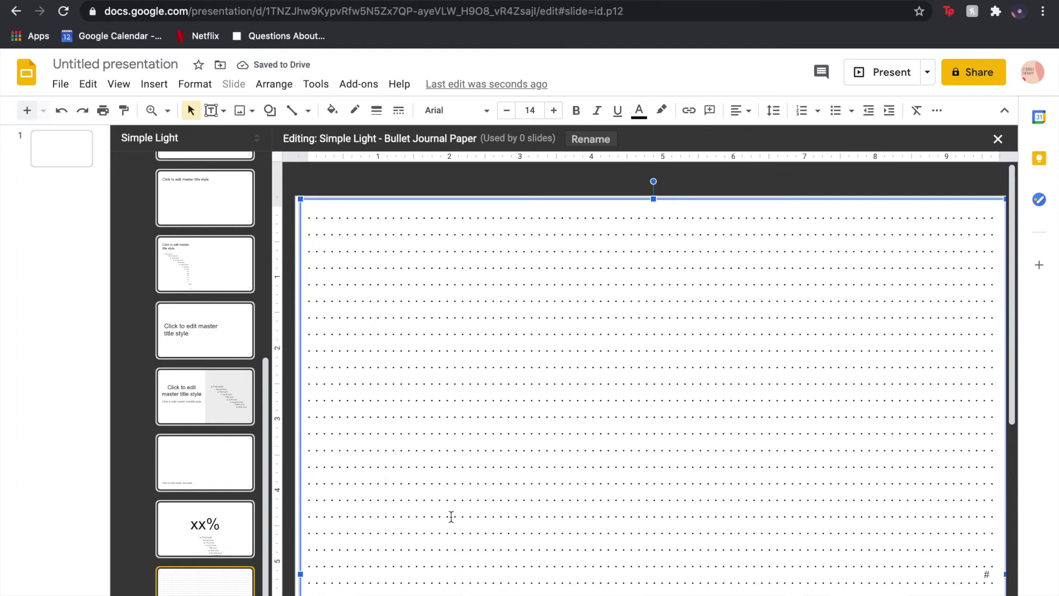
# Change the font of all the dots in the text box to Patrick Hand
pyautogui.press('super+a')
pyautogui.scroll(6, 451, 517)
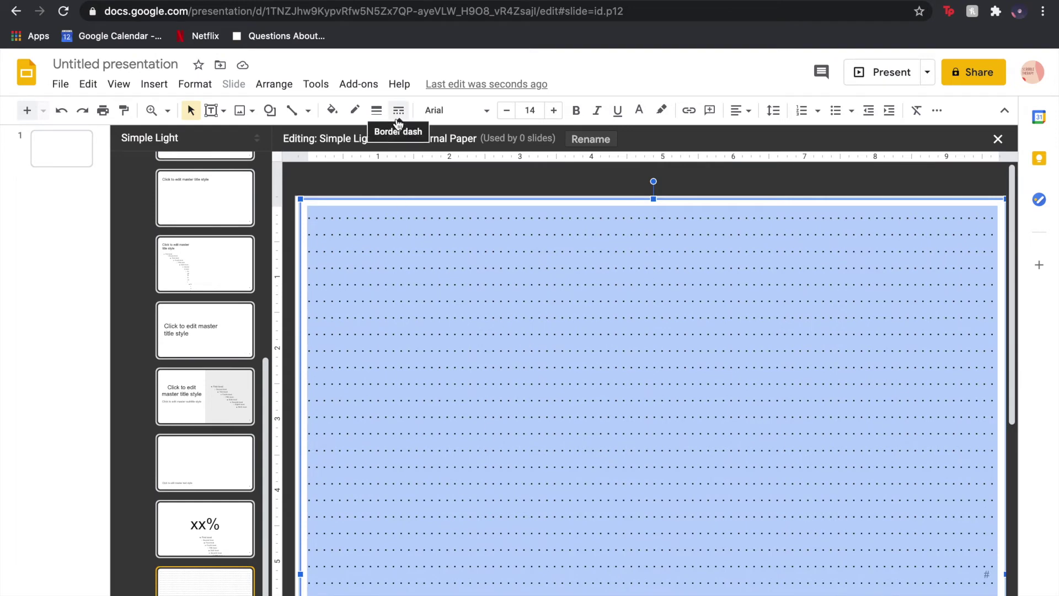
pyautogui.click(435, 117)
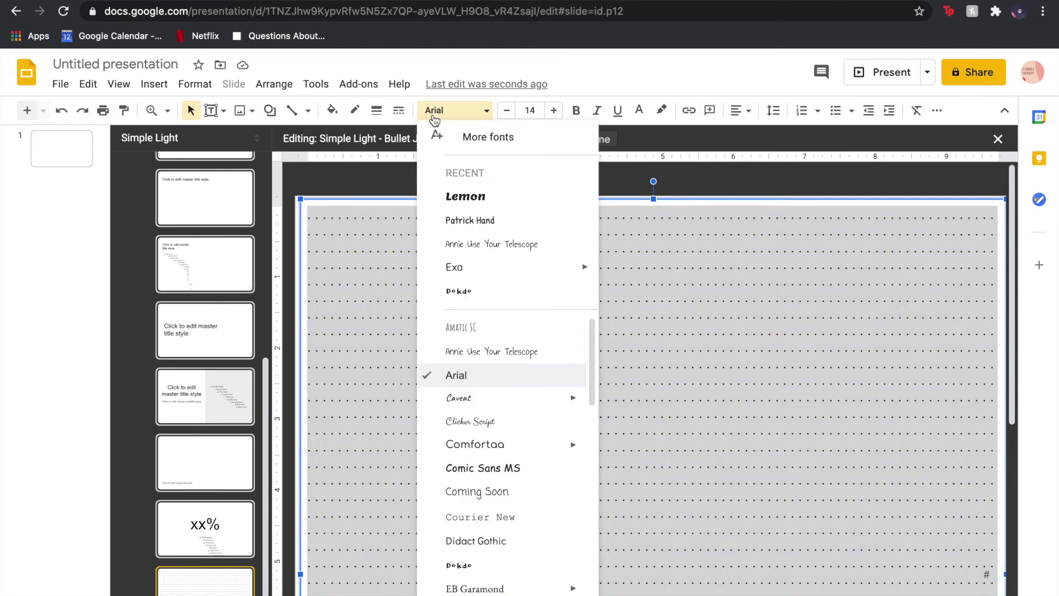
pyautogui.click(453, 219)
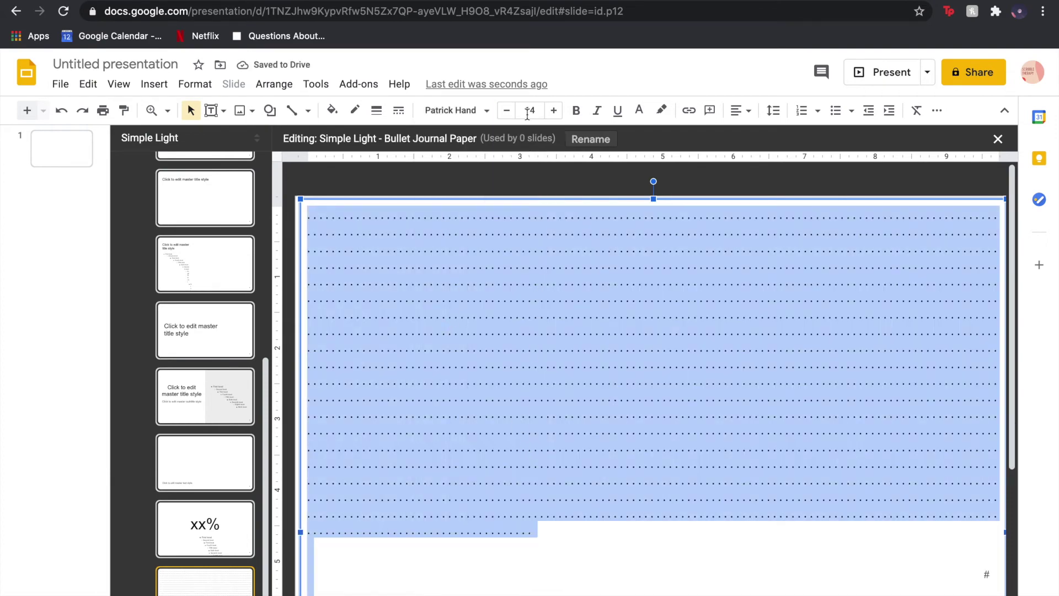
# Increase the font size of all the dots to 18 and deselect the text
pyautogui.click(553, 110)
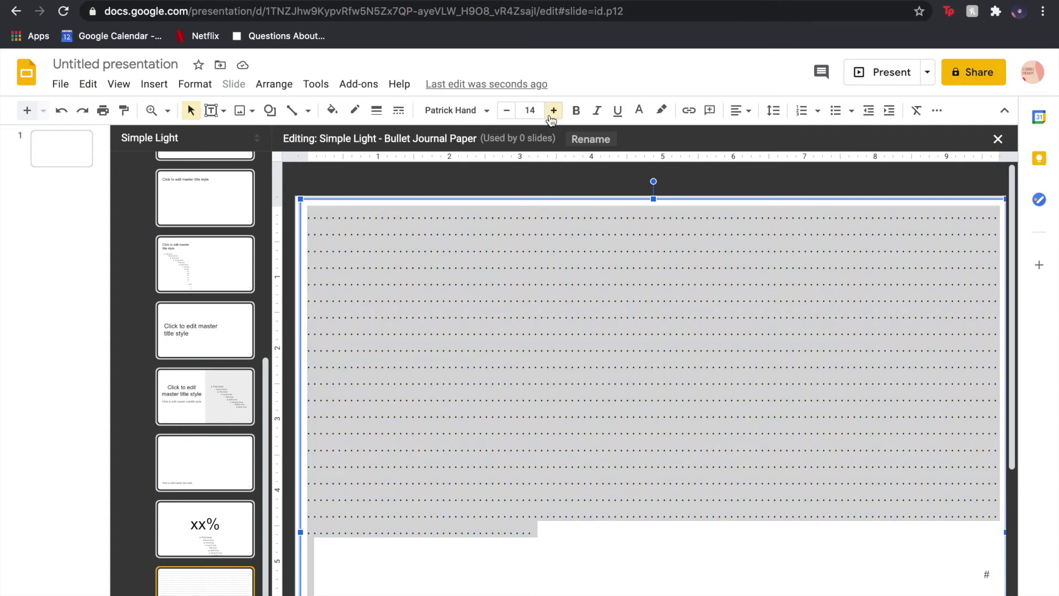
pyautogui.click(553, 111)
pyautogui.click(553, 110)
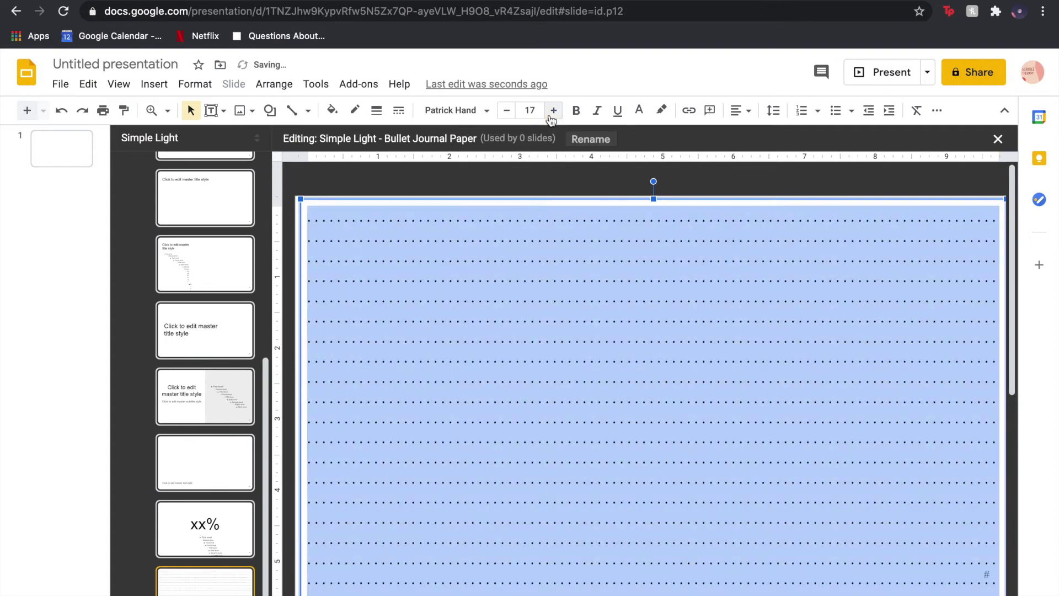
pyautogui.click(553, 111)
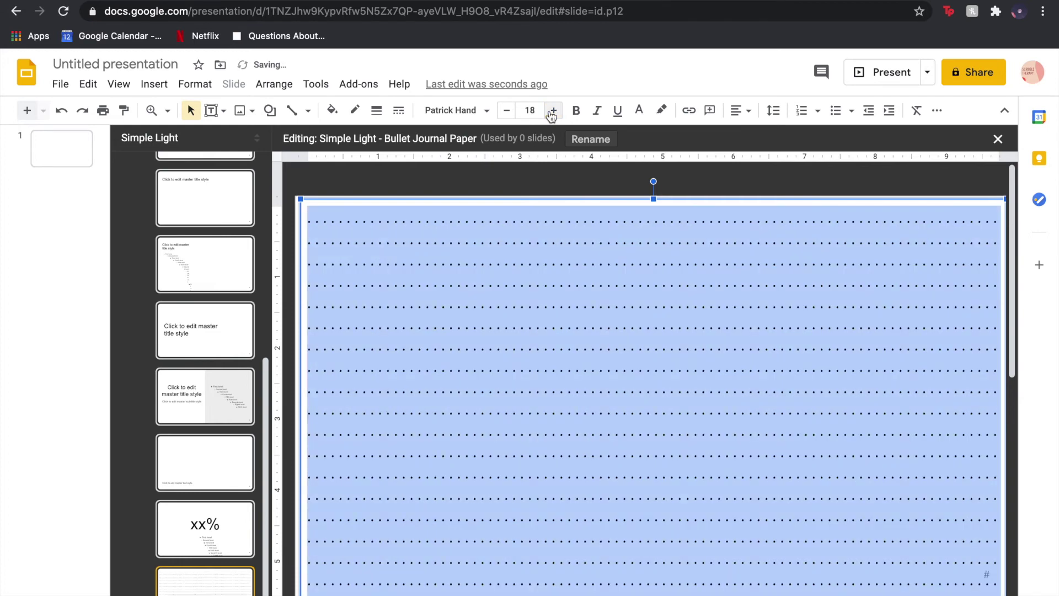
pyautogui.scroll(-1, 656, 339)
pyautogui.click(418, 190)
pyautogui.click(411, 218)
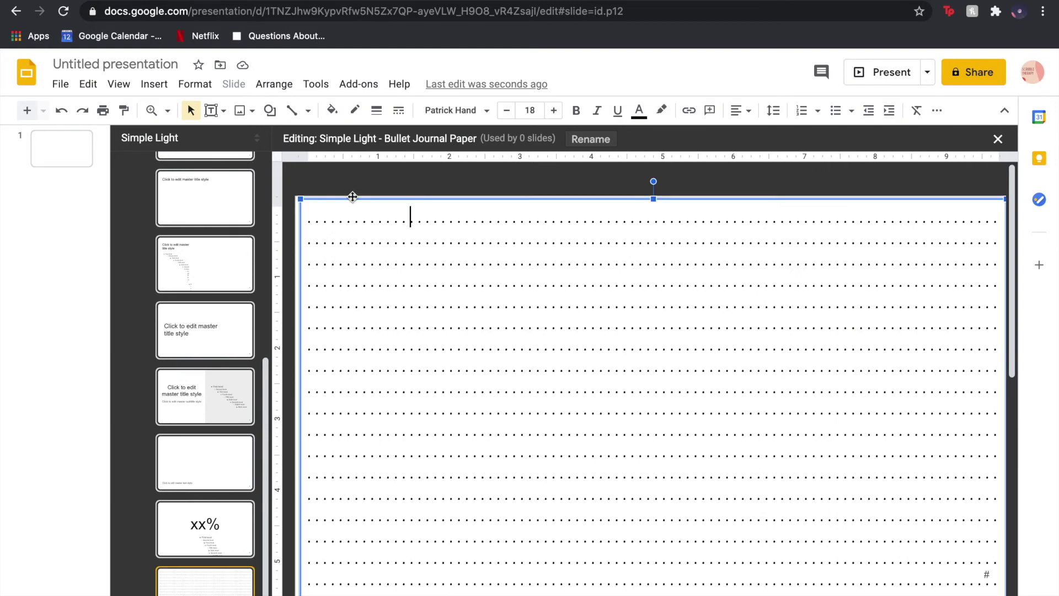
# Move the dotted text box slightly up and to the left to line its rows up with the page
pyautogui.scroll(-5, 353, 190)
pyautogui.scroll(5, 351, 190)
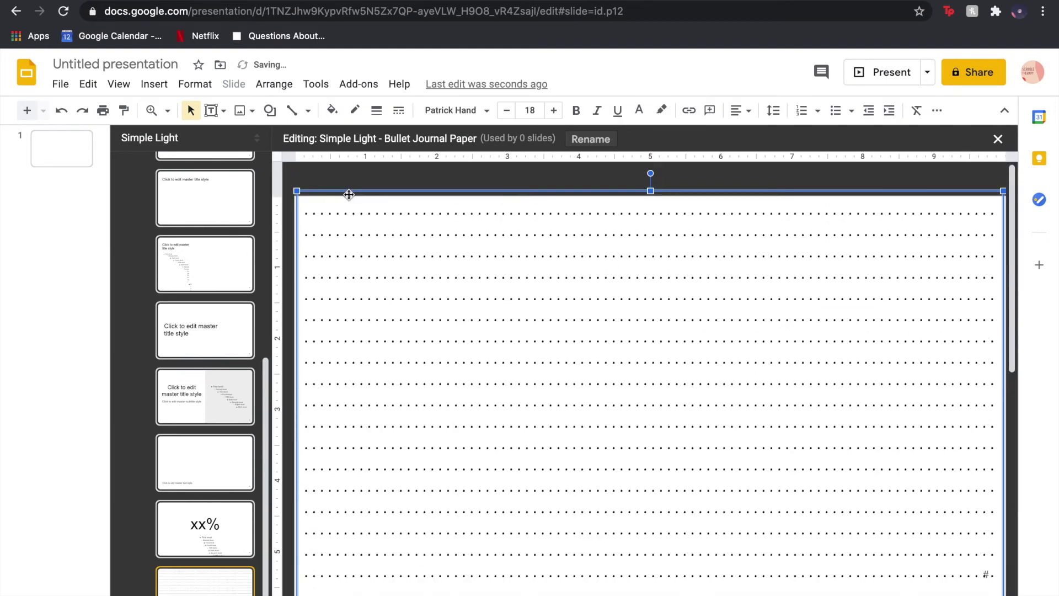
pyautogui.moveTo(349, 192); pyautogui.dragTo(343, 184)
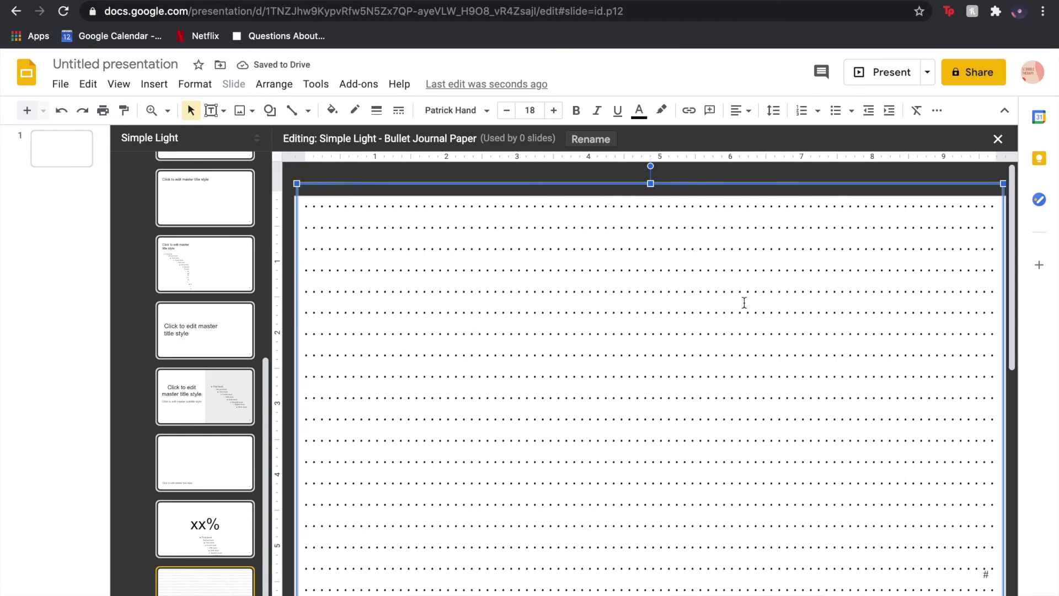
# Delete the surplus rows of dots that run past the lower edge of the page
pyautogui.scroll(-3, 731, 455)
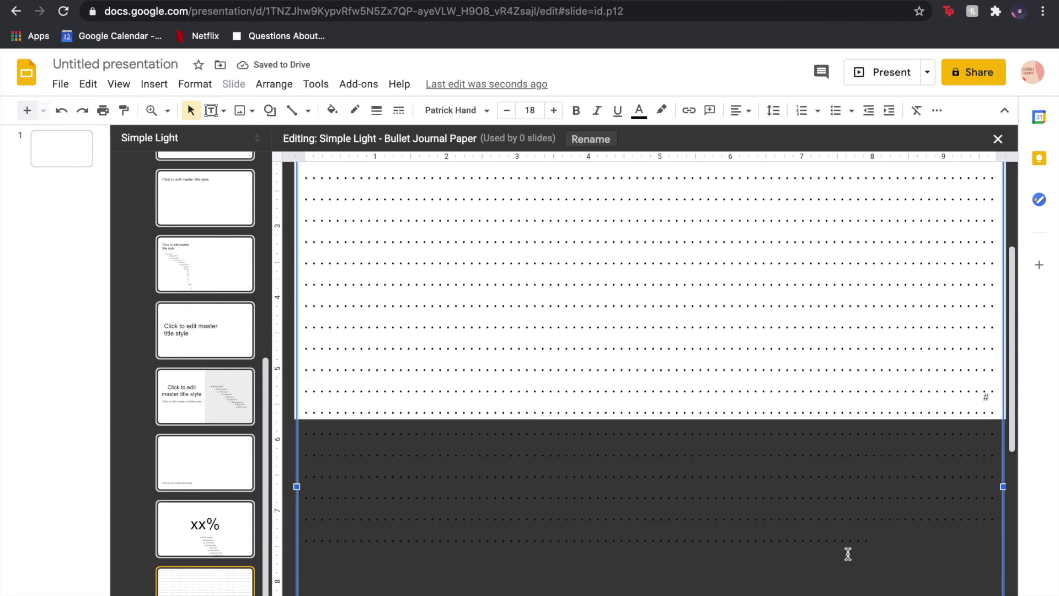
pyautogui.moveTo(868, 538); pyautogui.dragTo(292, 441)
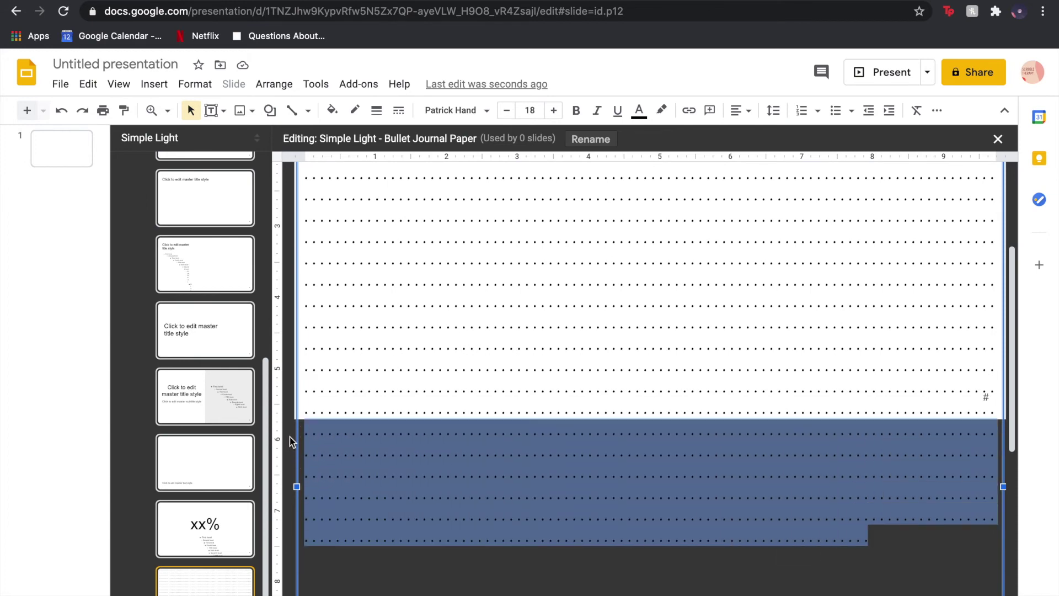
pyautogui.press('BackSpace')
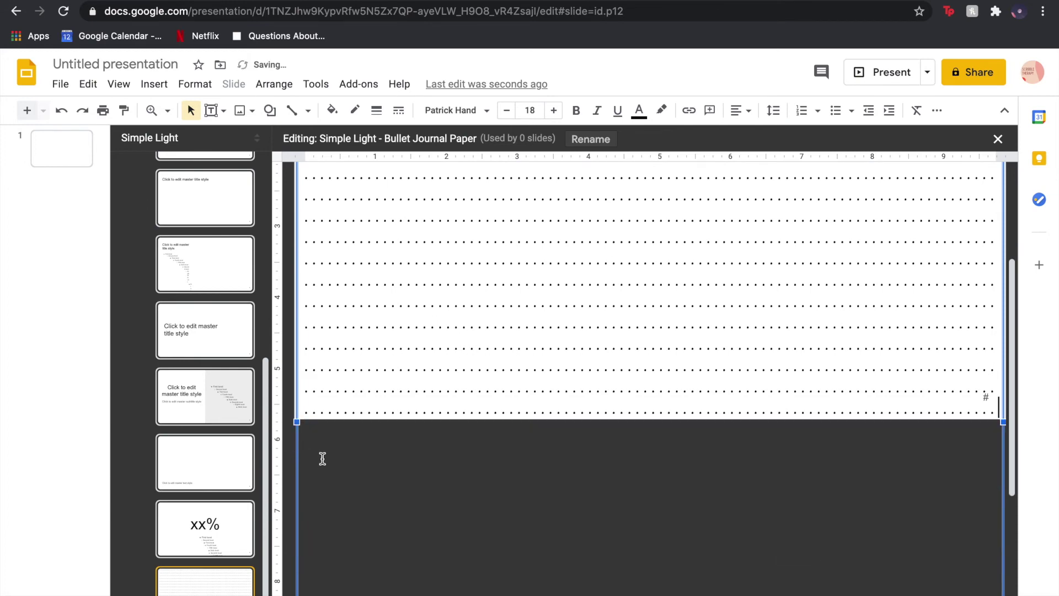
pyautogui.scroll(-5, 320, 457)
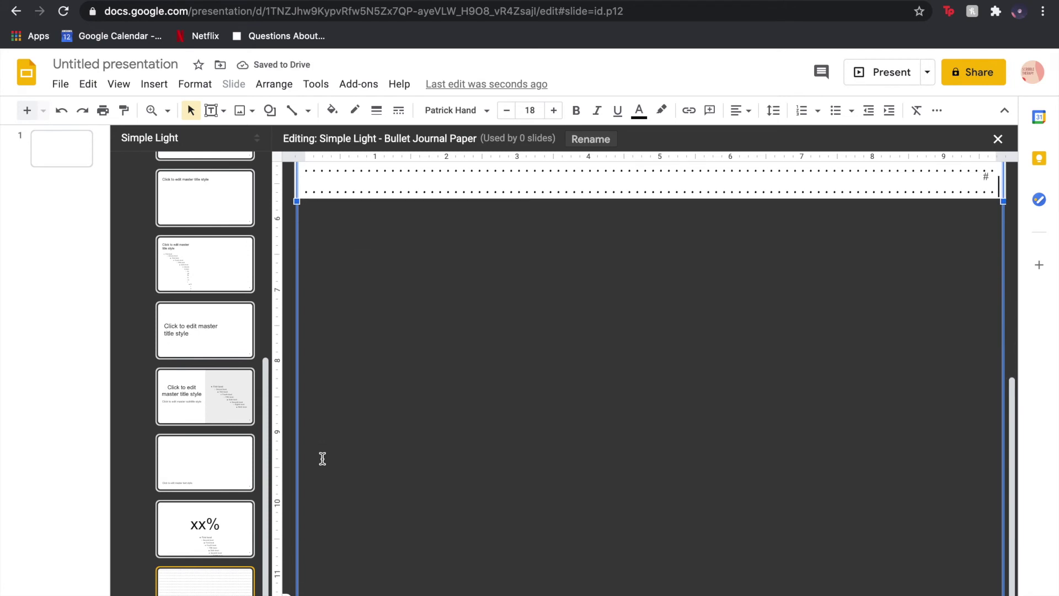
pyautogui.scroll(10, 323, 459)
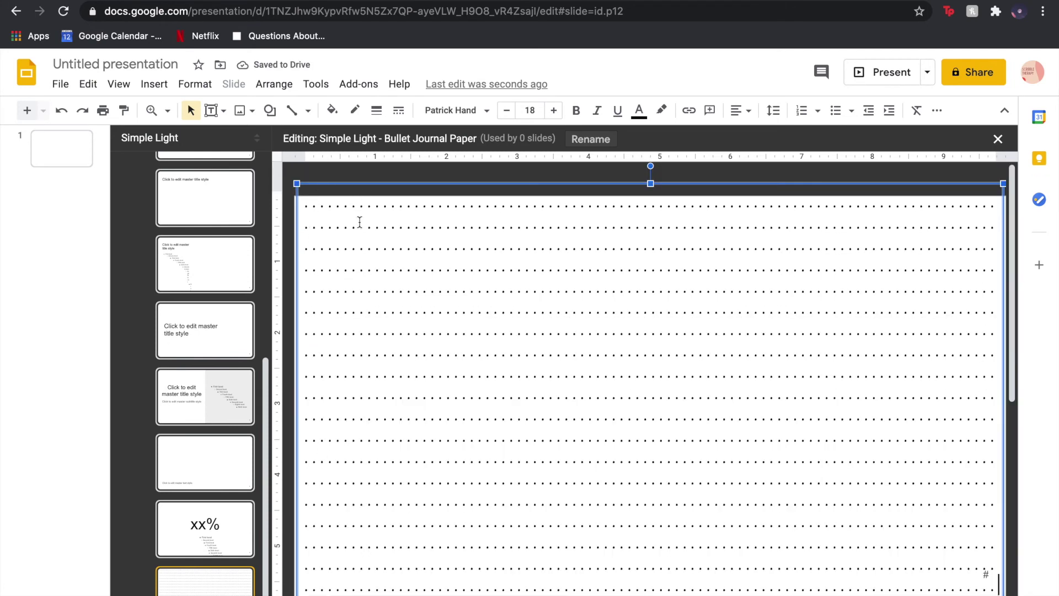
# Select all the dots in the Bullet Journal Paper layout's text box and change their text color to a medium gray
pyautogui.press('Up')
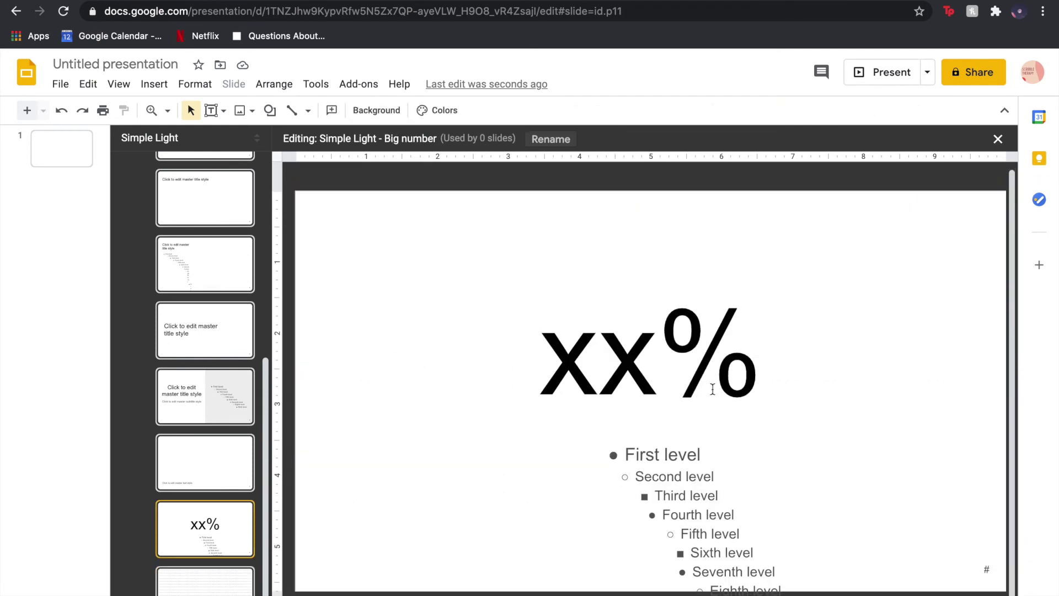
pyautogui.click(184, 584)
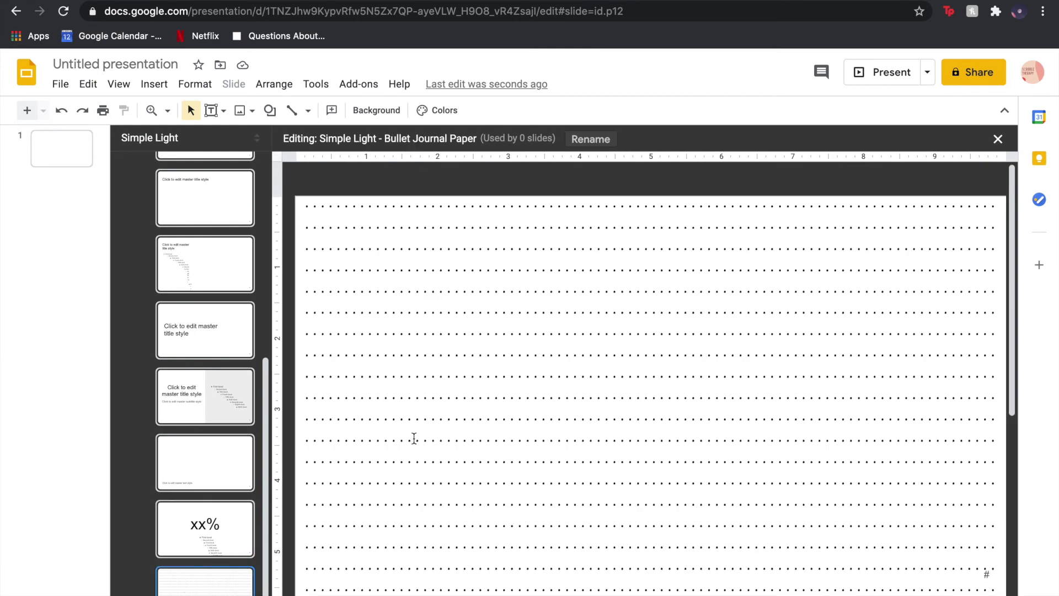
pyautogui.hotkey('ctrl', 'a')
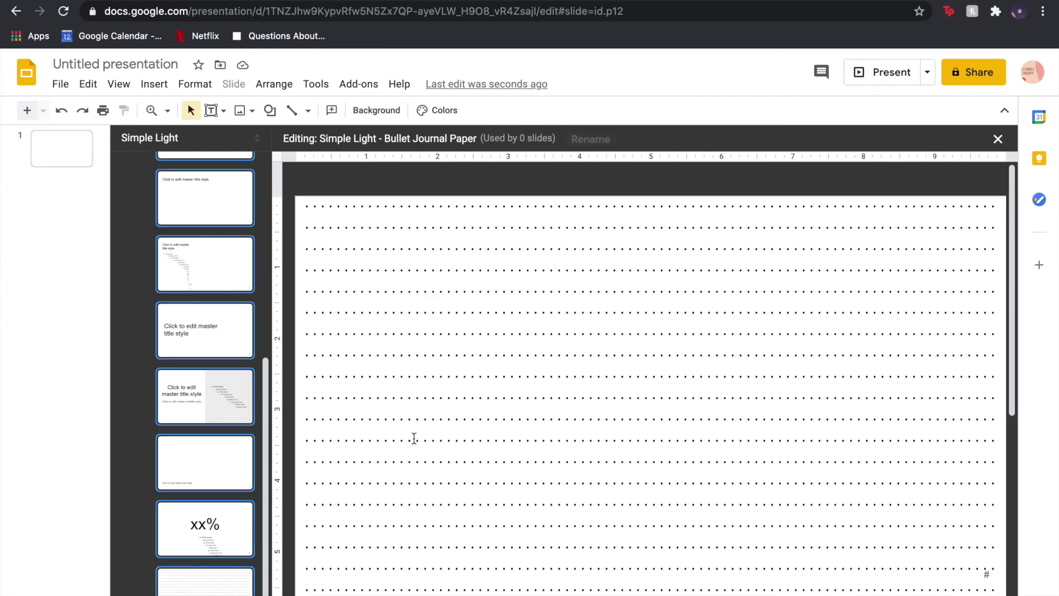
pyautogui.click(451, 490)
pyautogui.hotkey('ctrl', 'a')
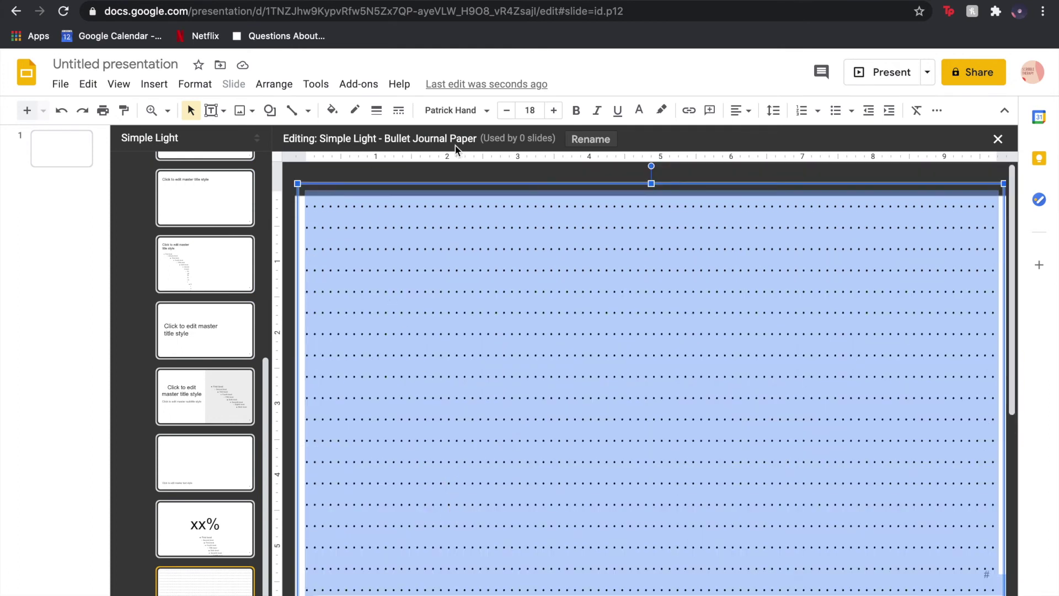
pyautogui.click(638, 110)
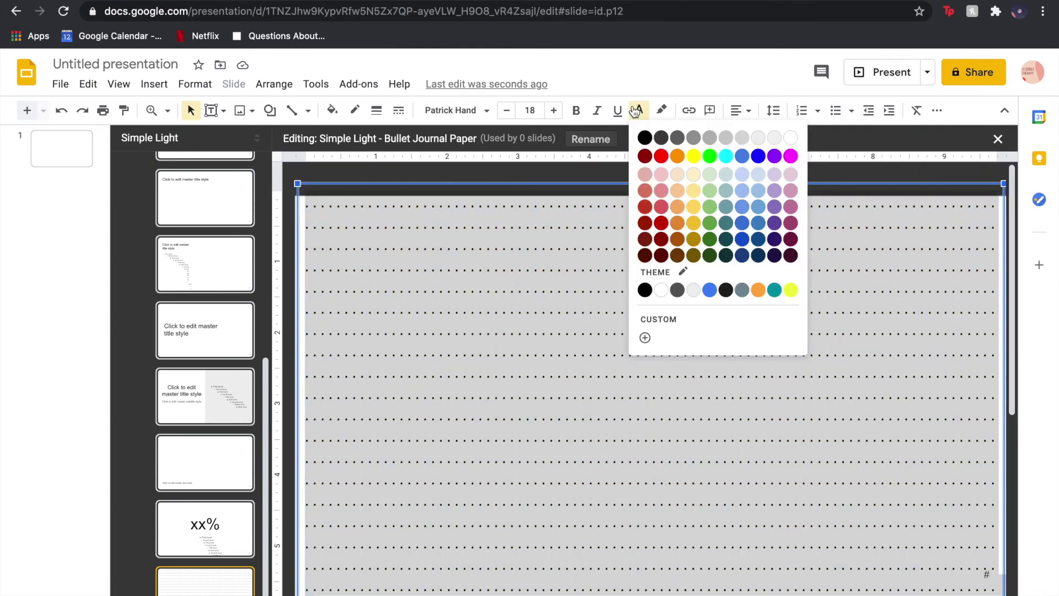
pyautogui.click(711, 138)
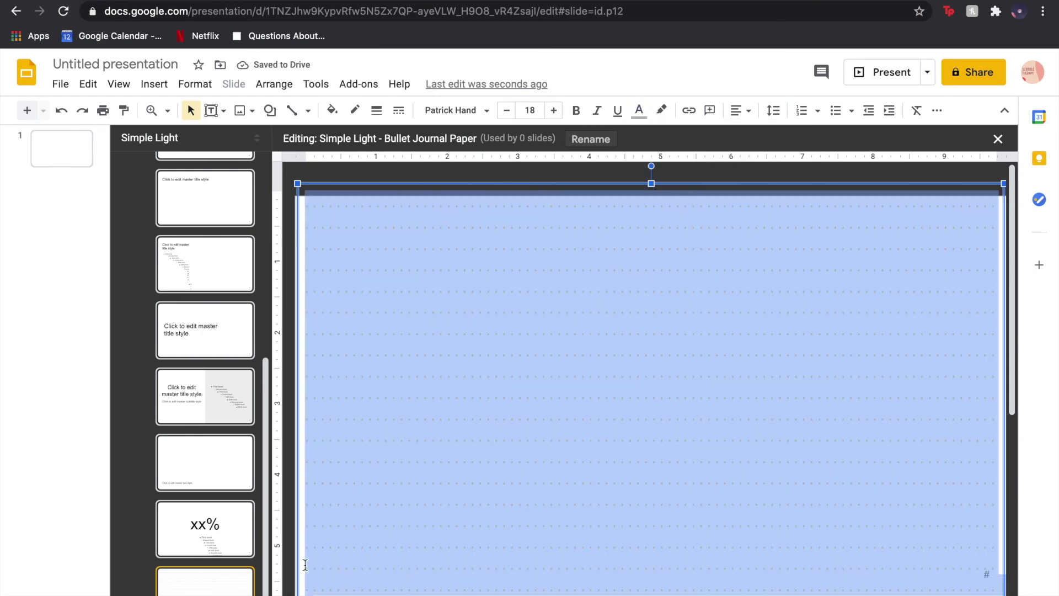
pyautogui.scroll(-4, 303, 563)
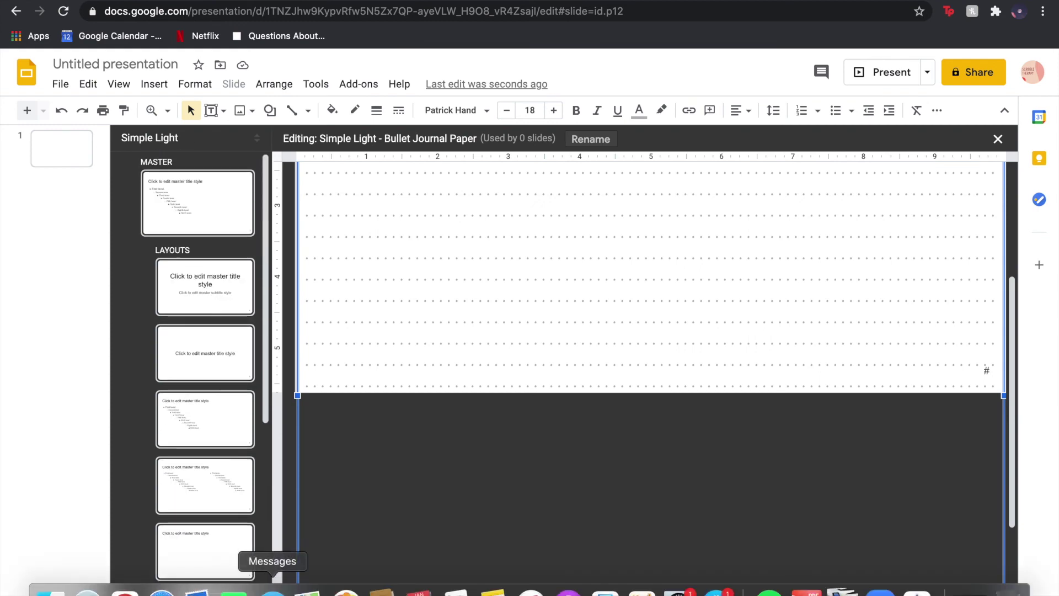
pyautogui.scroll(4, 376, 489)
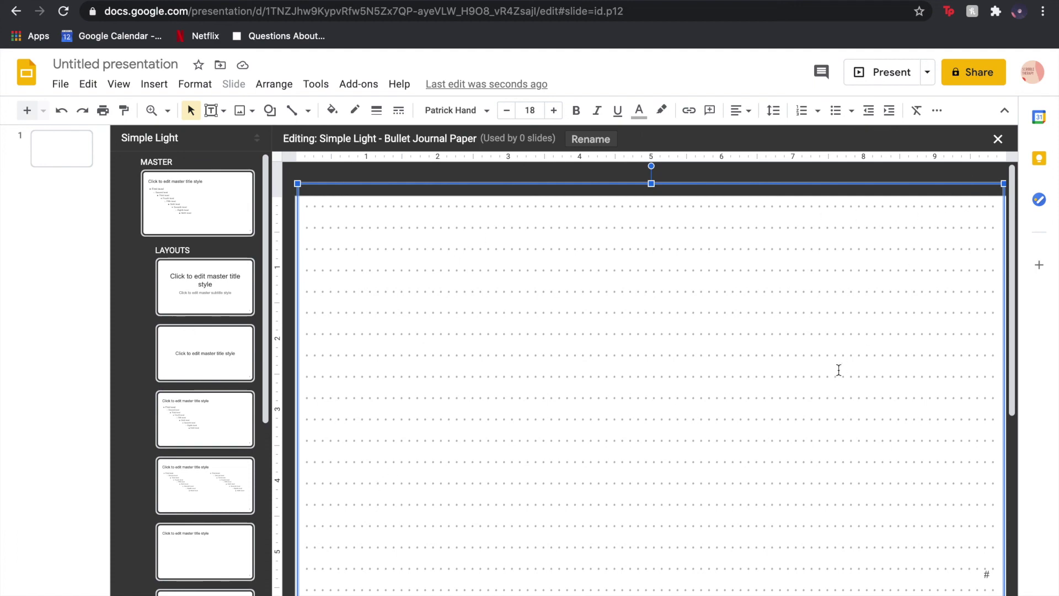
# Close the theme builder and add a new slide with the Bullet Journal Paper layout
pyautogui.click(998, 140)
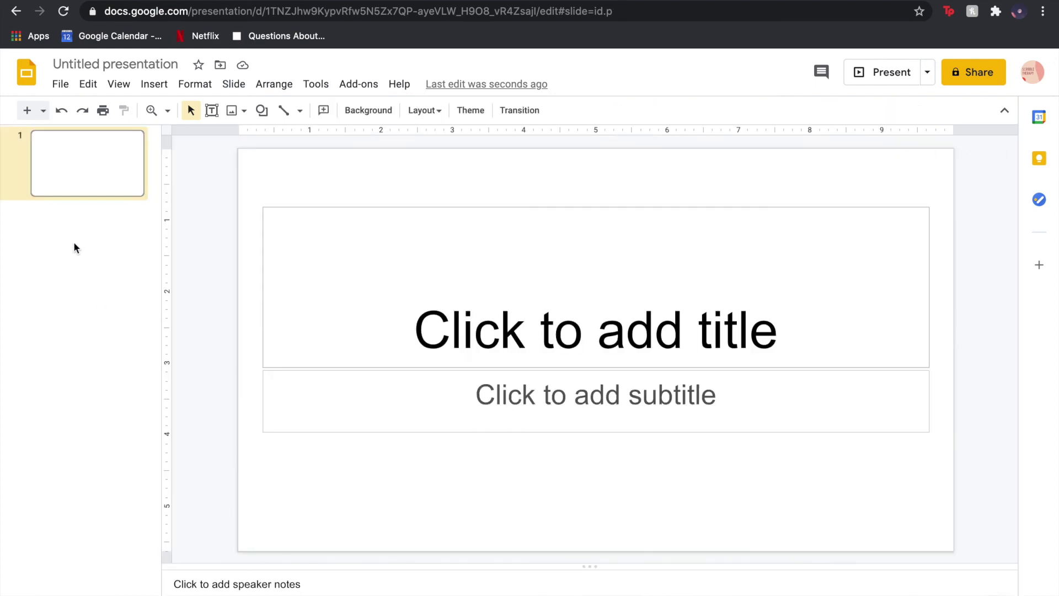
pyautogui.click(43, 111)
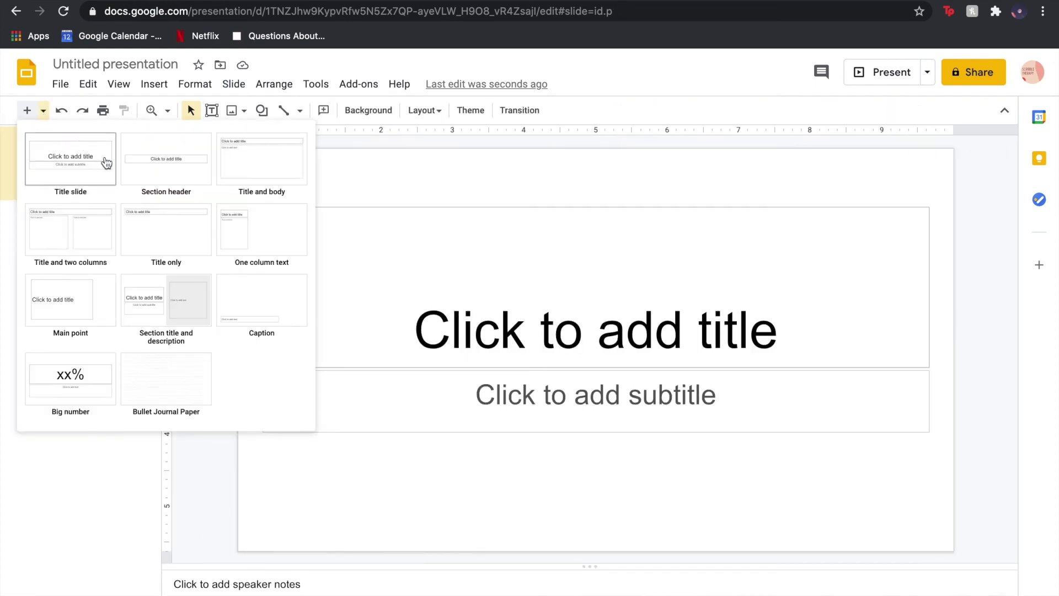
pyautogui.click(152, 391)
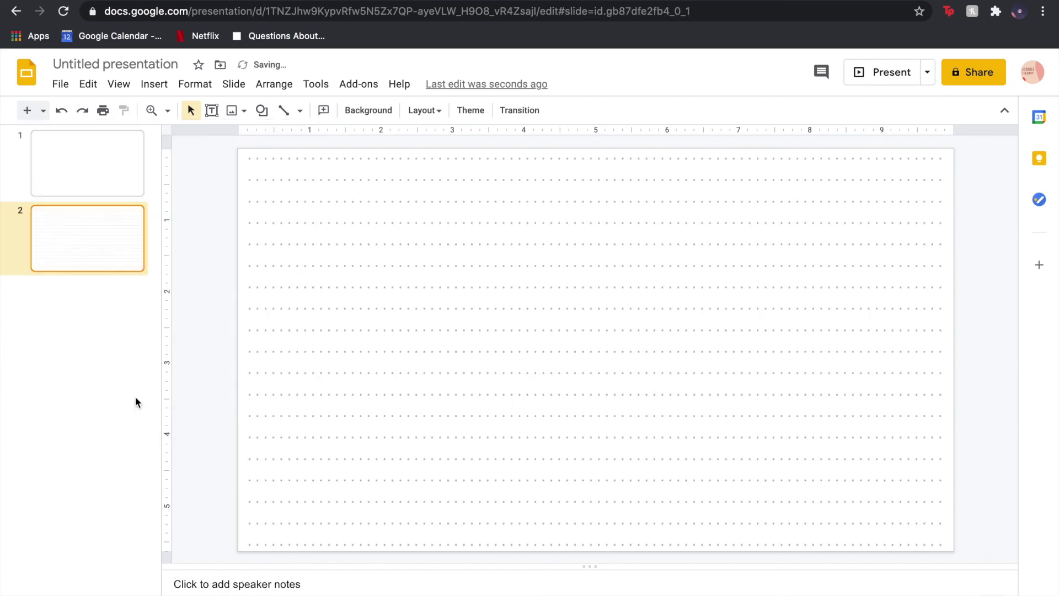